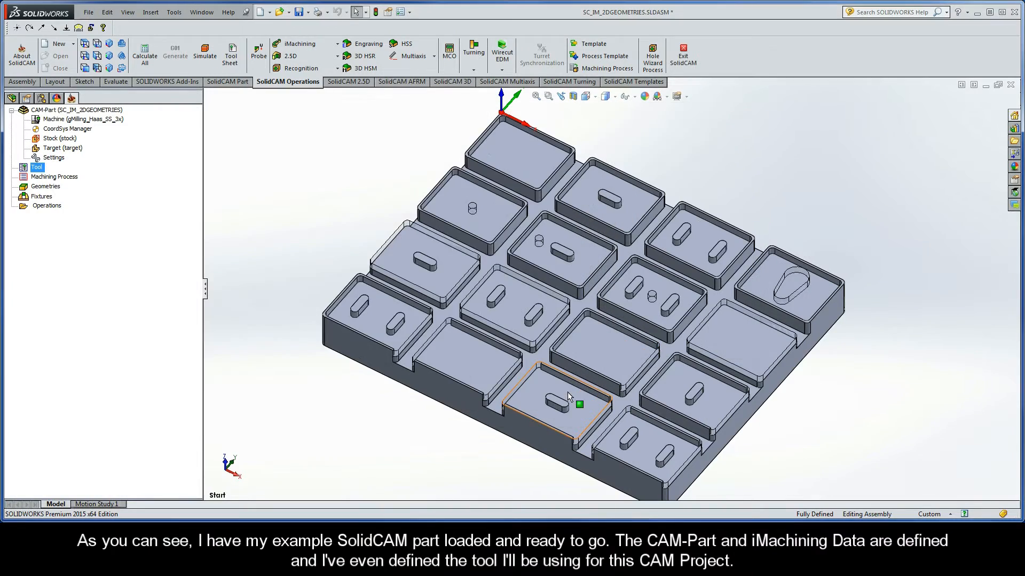
# Add a 2D iMachining milling operation for the simple closed pocket in the back left corner of the part.
pyautogui.scroll(-5, 372, 193)
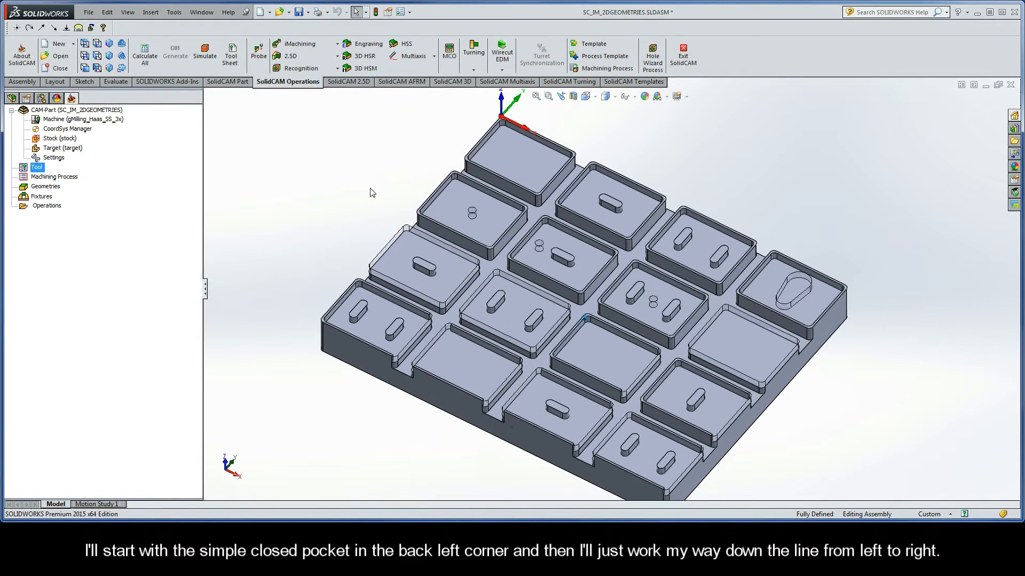
pyautogui.scroll(-6, 370, 201)
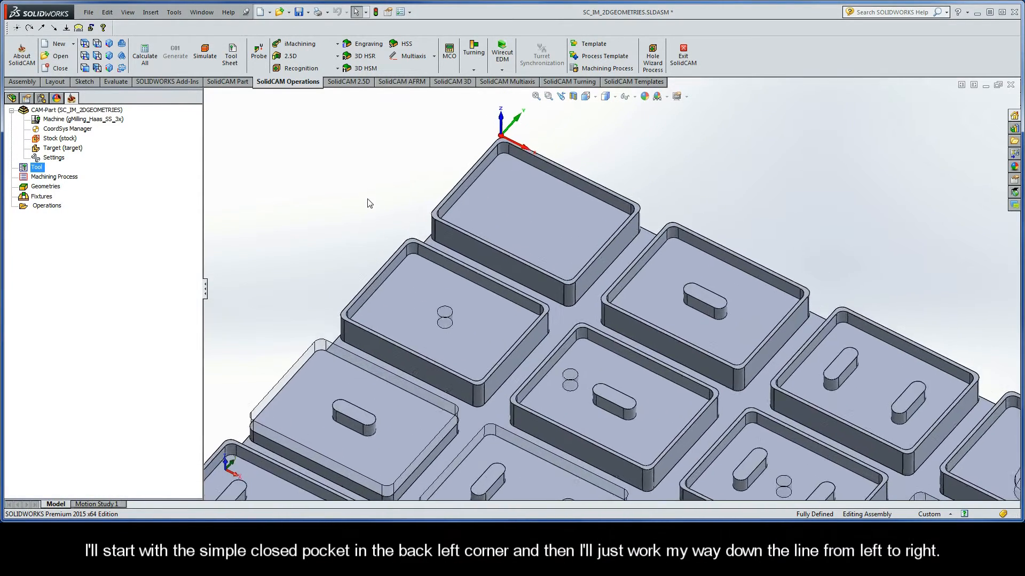
pyautogui.scroll(-5, 367, 207)
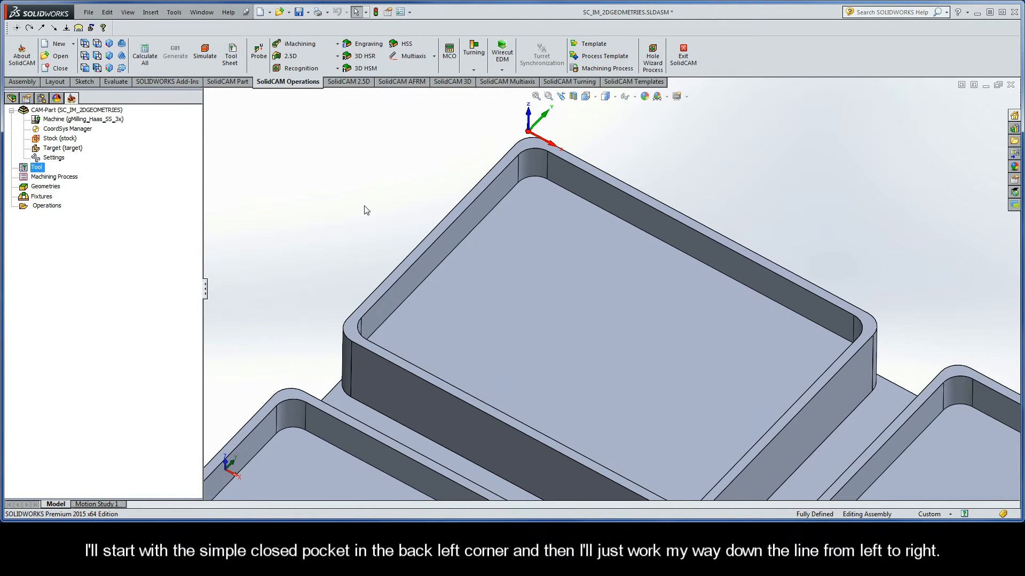
pyautogui.scroll(-1, 366, 205)
pyautogui.rightClick(47, 206)
pyautogui.moveTo(86, 229)
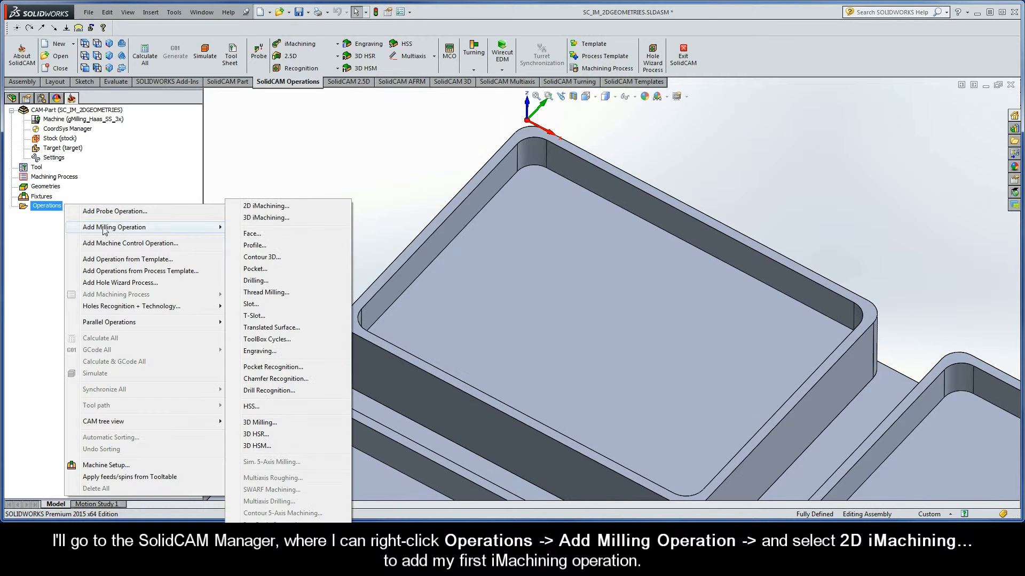
pyautogui.click(302, 207)
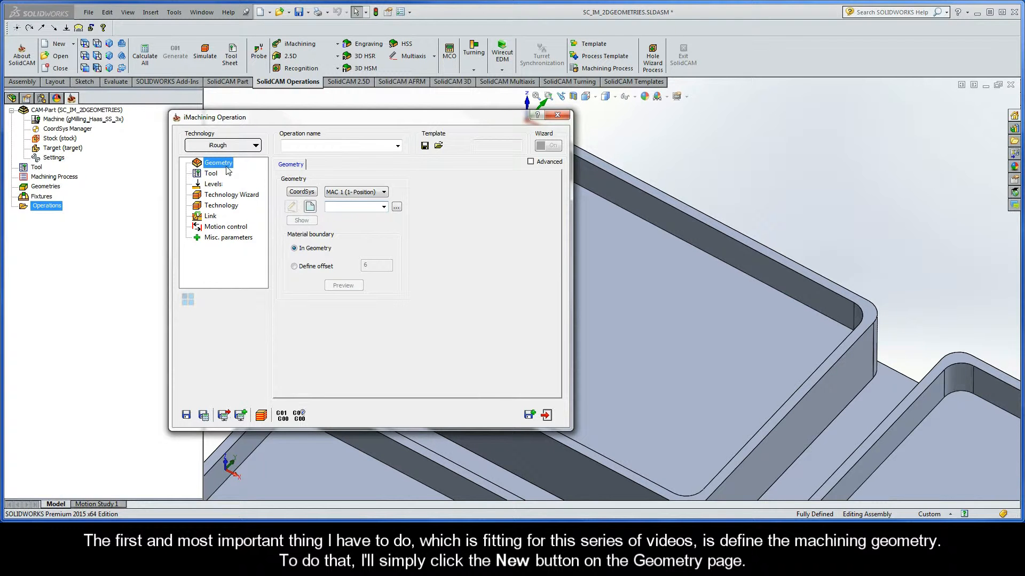
# Define a new machining geometry from the closed pocket's lower contour, completing the chain with Auto-constant Z and accepting it.
pyautogui.click(310, 207)
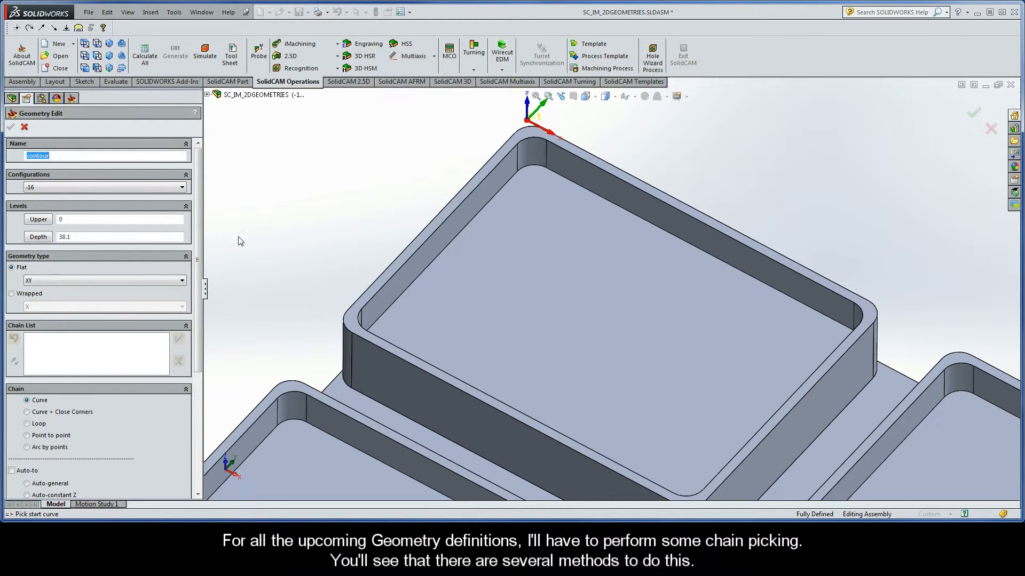
pyautogui.moveTo(198, 259); pyautogui.dragTo(198, 331)
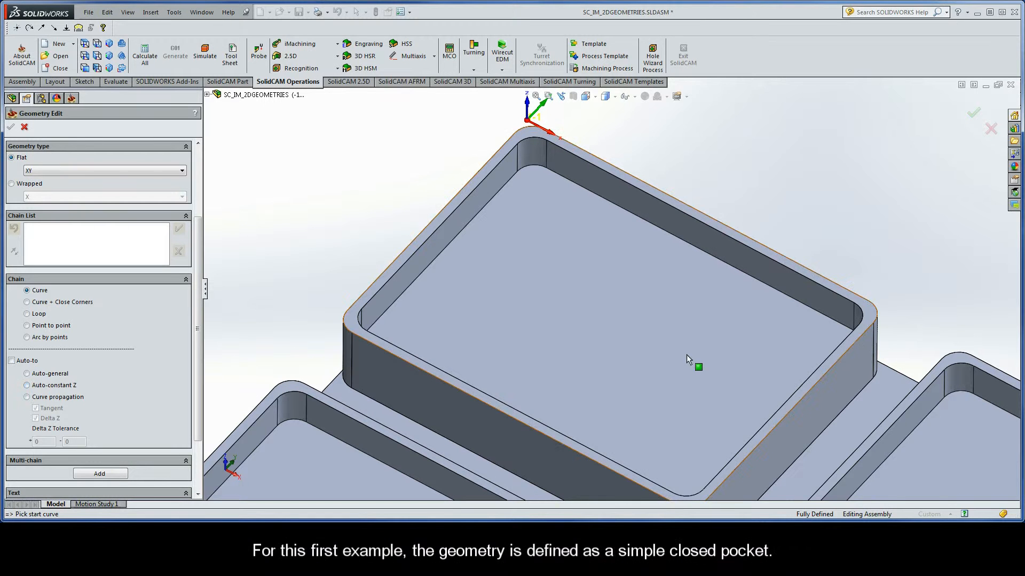
pyautogui.click(808, 311)
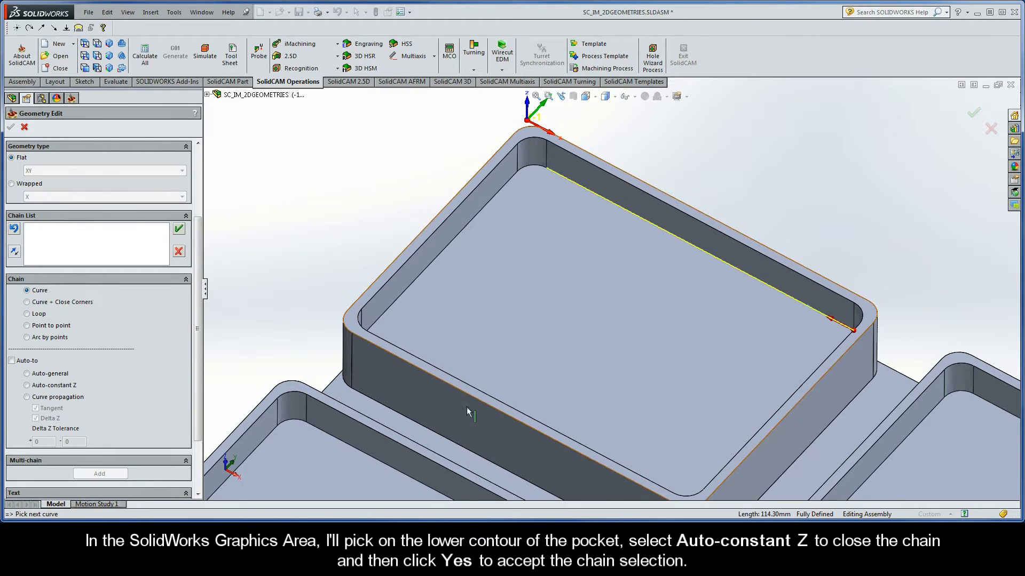
pyautogui.click(26, 385)
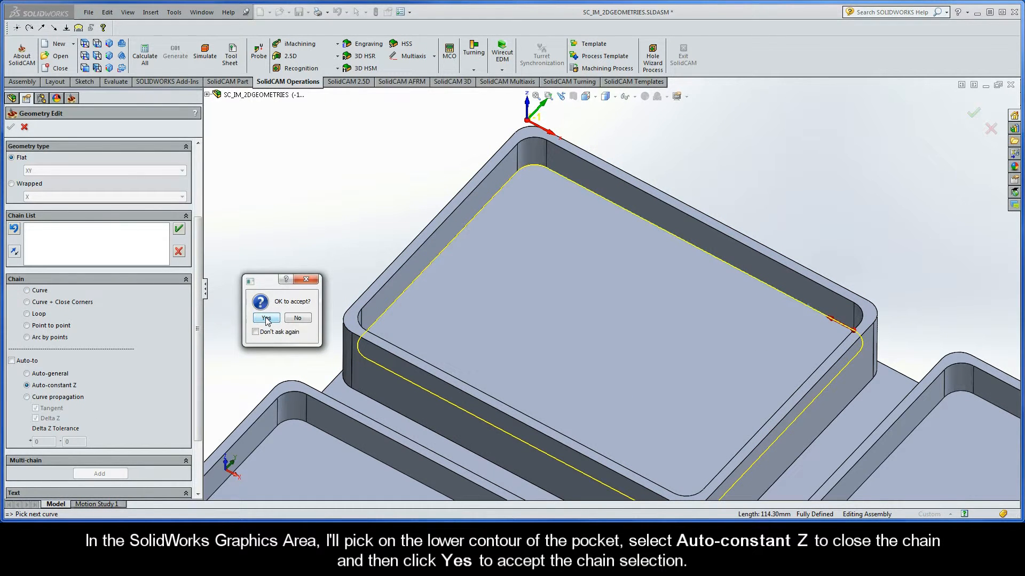
pyautogui.click(265, 317)
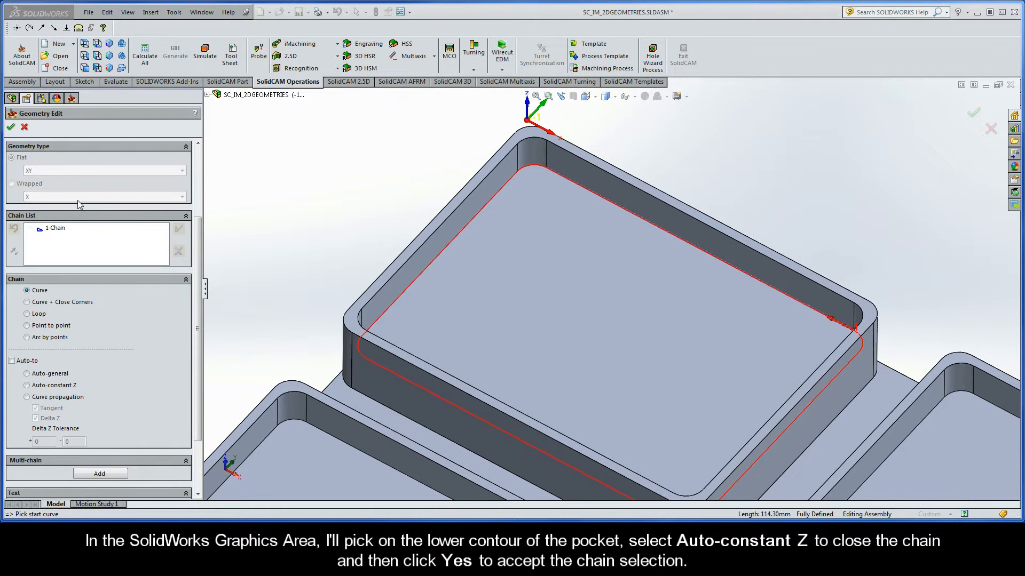
pyautogui.click(11, 127)
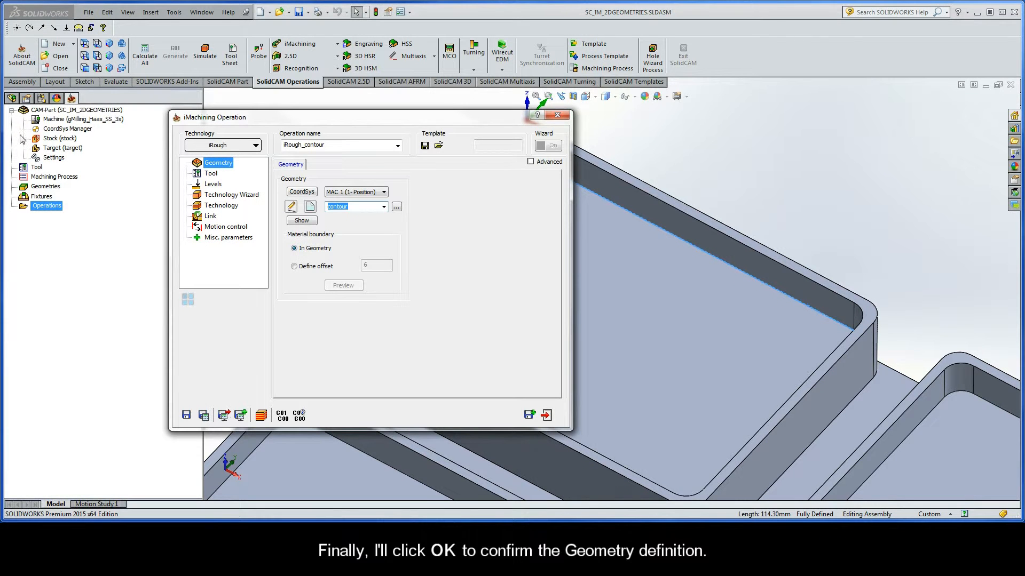
# Assign the existing 8 mm end mill, tool number 1, to the iMachining operation.
pyautogui.click(215, 177)
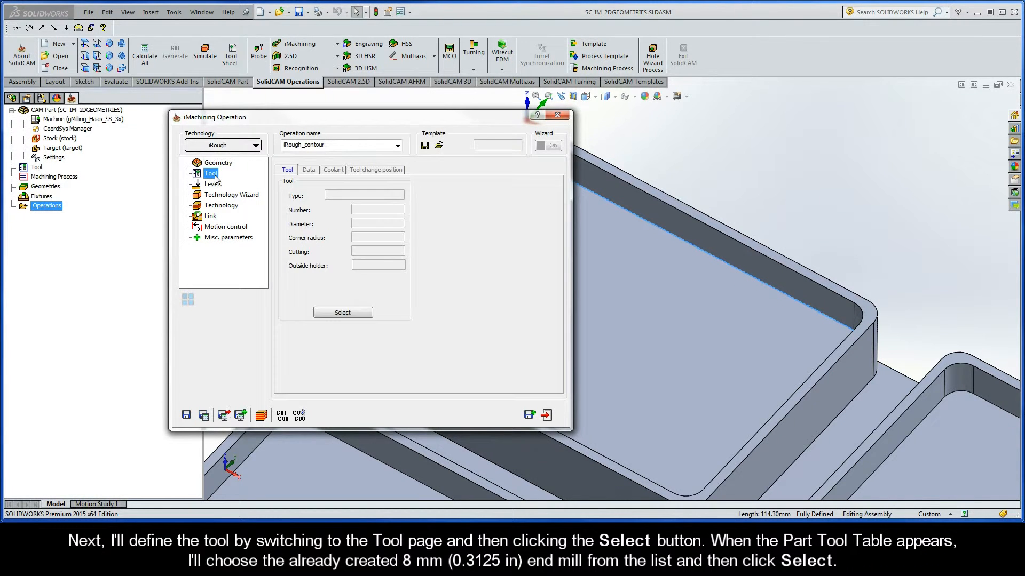
pyautogui.click(343, 312)
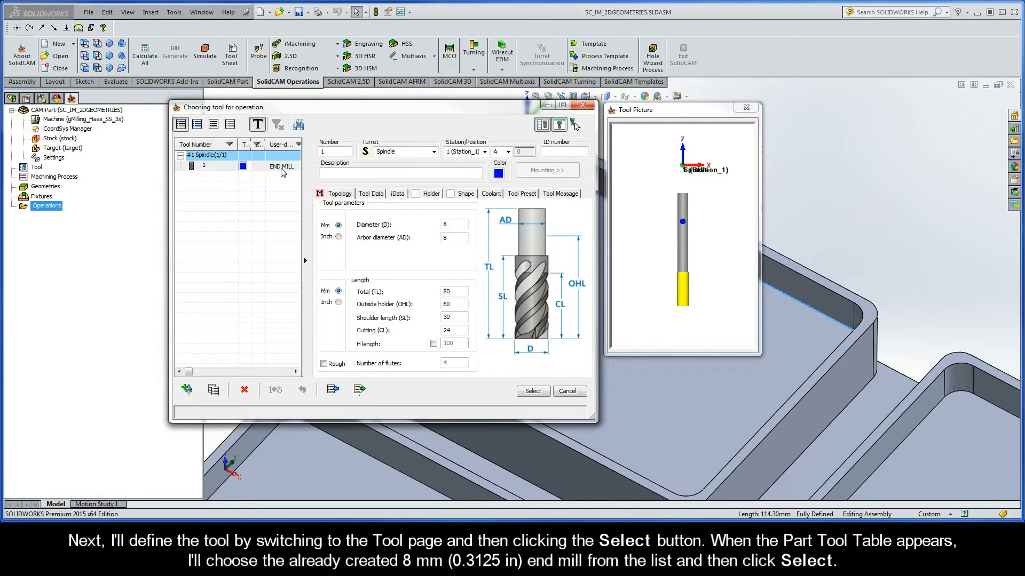
pyautogui.click(282, 168)
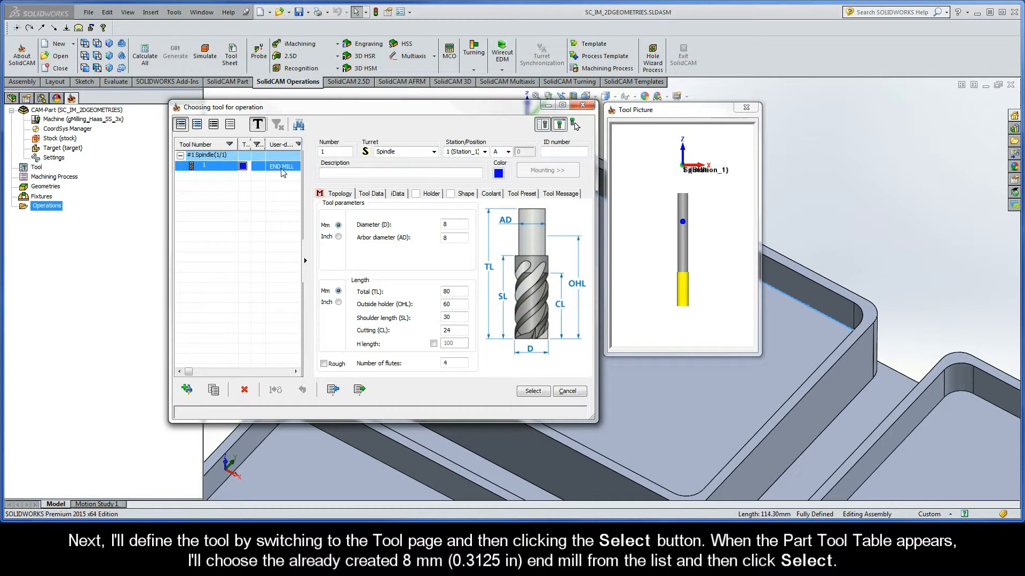
pyautogui.click(532, 391)
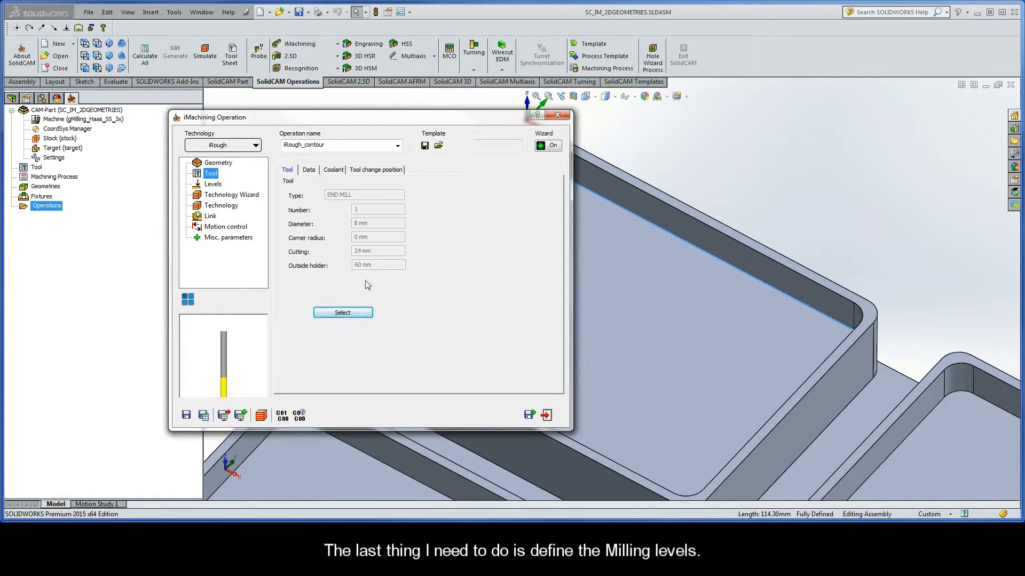
# Define the milling levels from the model: upper level 0 on the stock's top face and pocket depth 12.7 at the pocket's bottom edge.
pyautogui.click(213, 185)
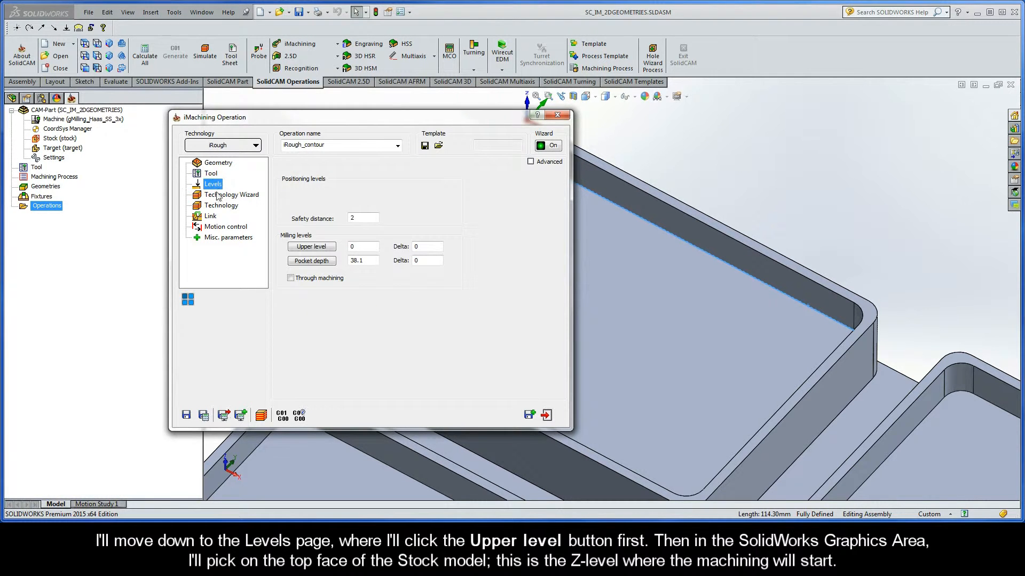
pyautogui.click(312, 247)
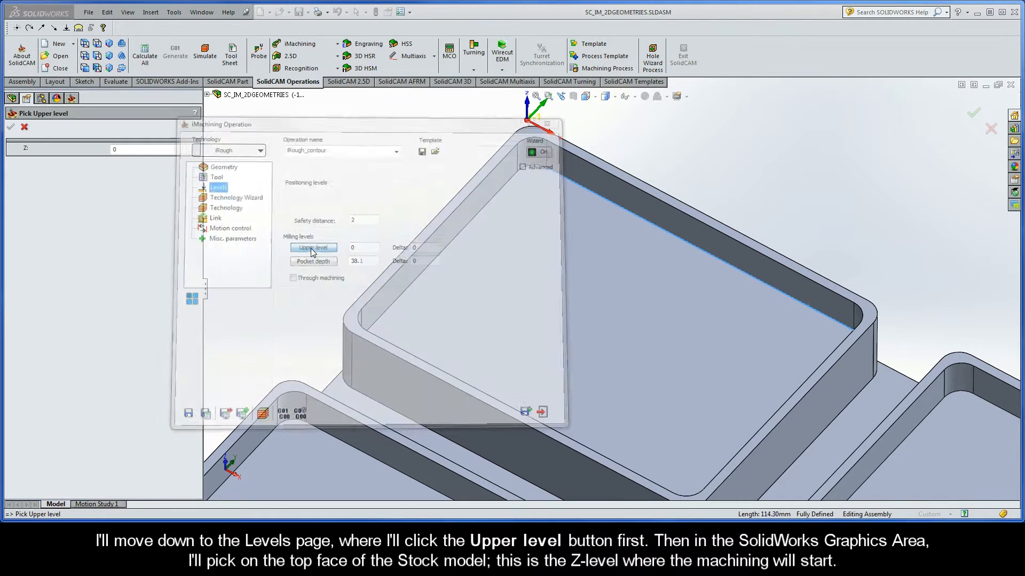
pyautogui.click(399, 320)
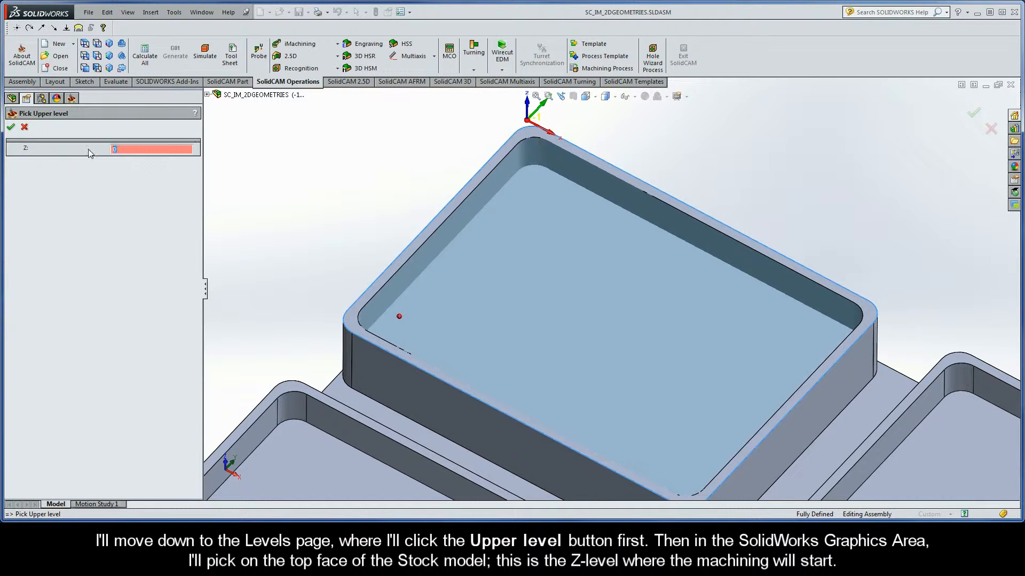
pyautogui.click(11, 128)
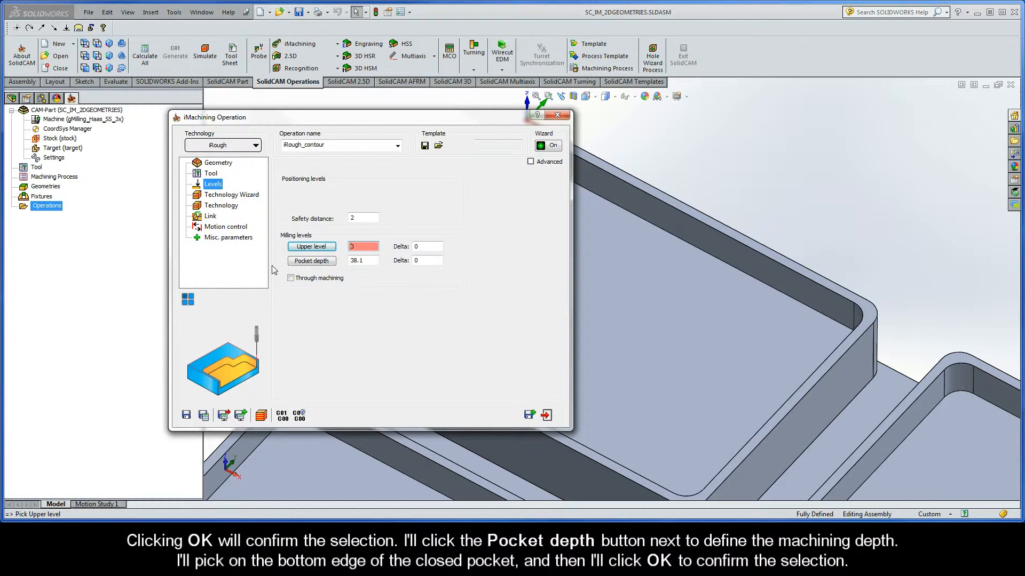
pyautogui.click(312, 261)
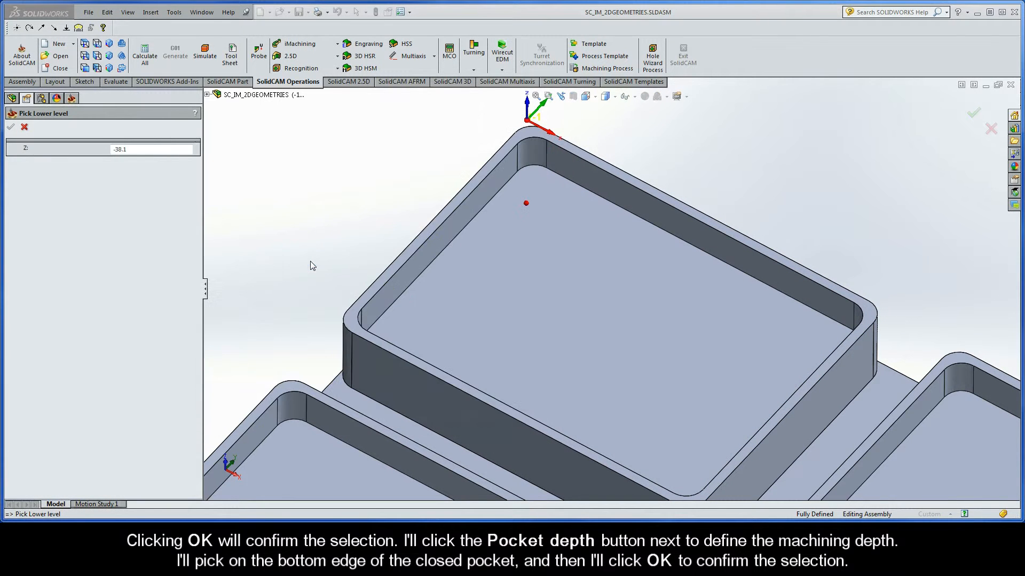
pyautogui.click(546, 167)
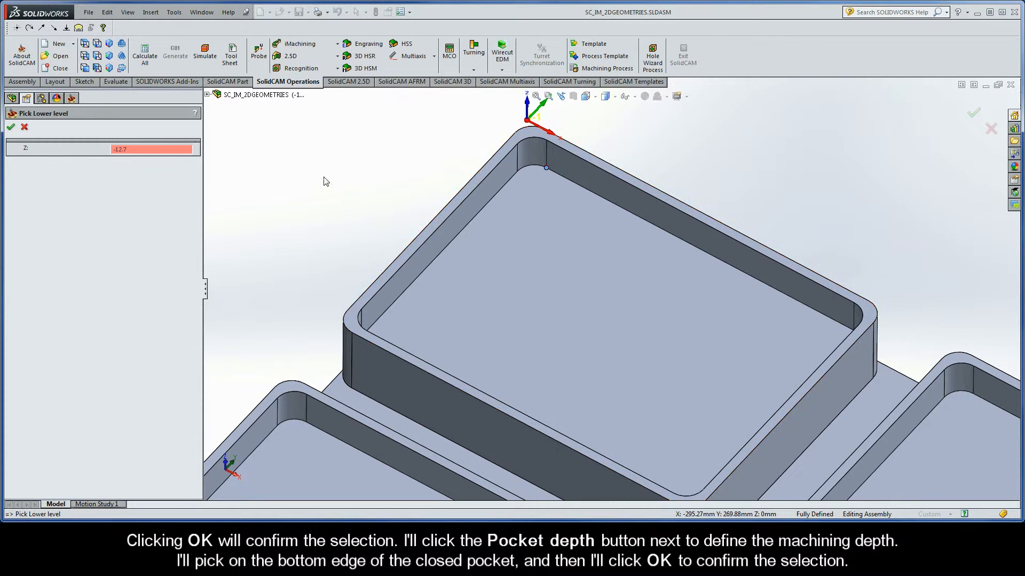
pyautogui.click(10, 127)
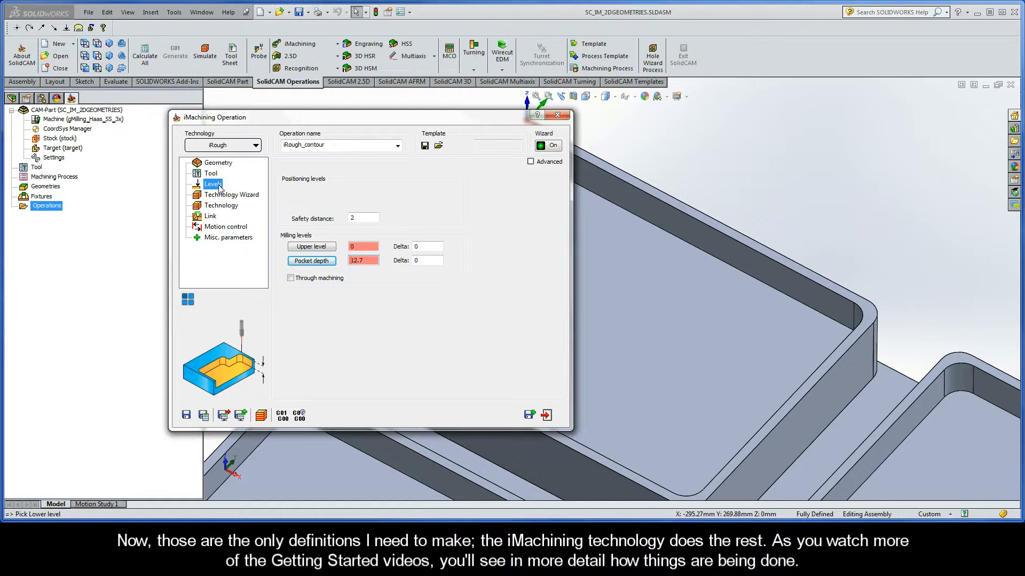
# Name the operation ClosedPocket, then save it and calculate its tool path.
pyautogui.doubleClick(328, 146)
pyautogui.write('ClosedPock')
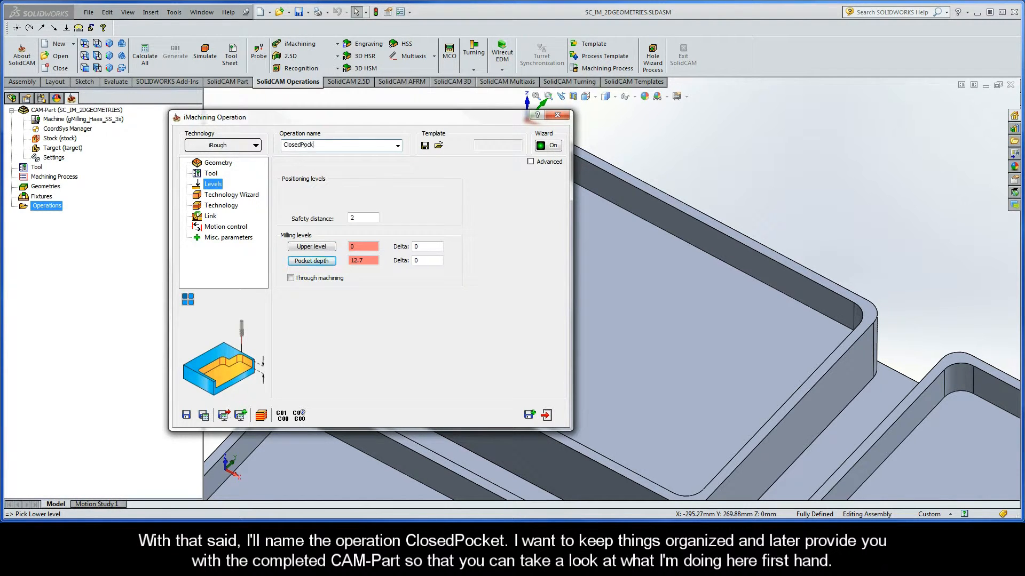
pyautogui.write('et')
pyautogui.click(204, 416)
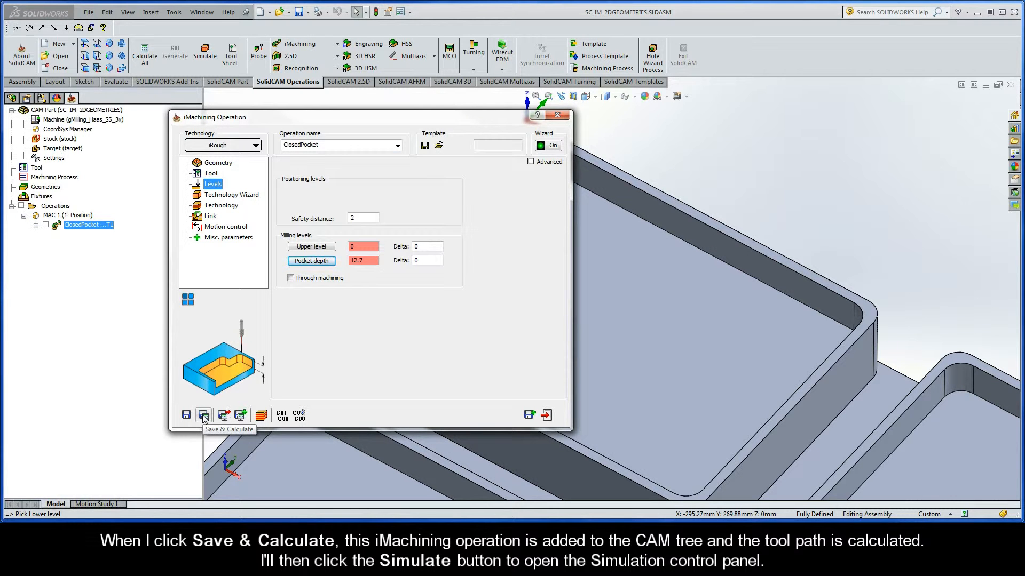
# Simulate the ClosedPocket tool path in Host CAD mode, starting at a reduced speed and raising it during playback, and exit the simulation.
pyautogui.click(262, 416)
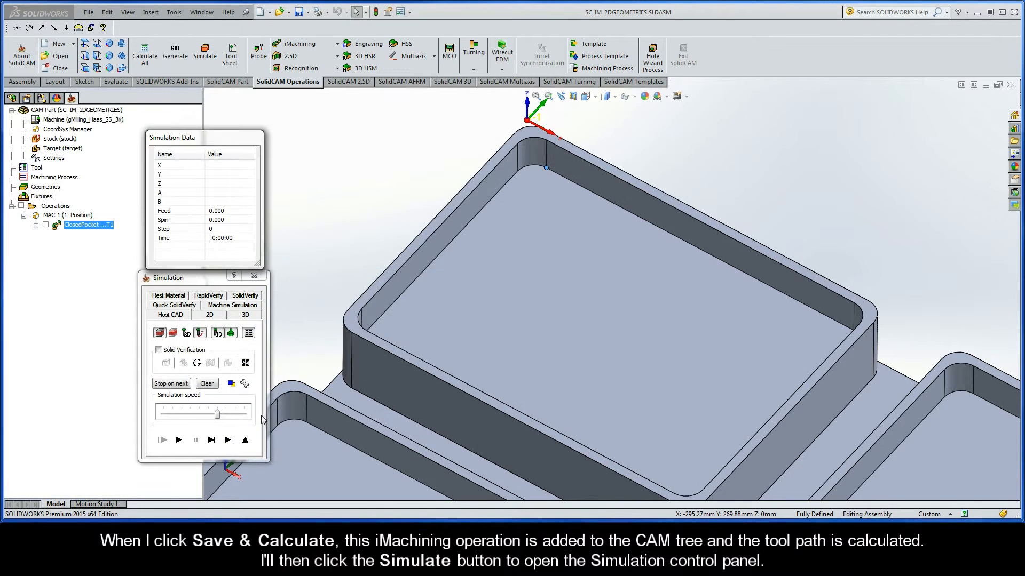
pyautogui.moveTo(217, 415); pyautogui.dragTo(199, 416)
pyautogui.click(178, 441)
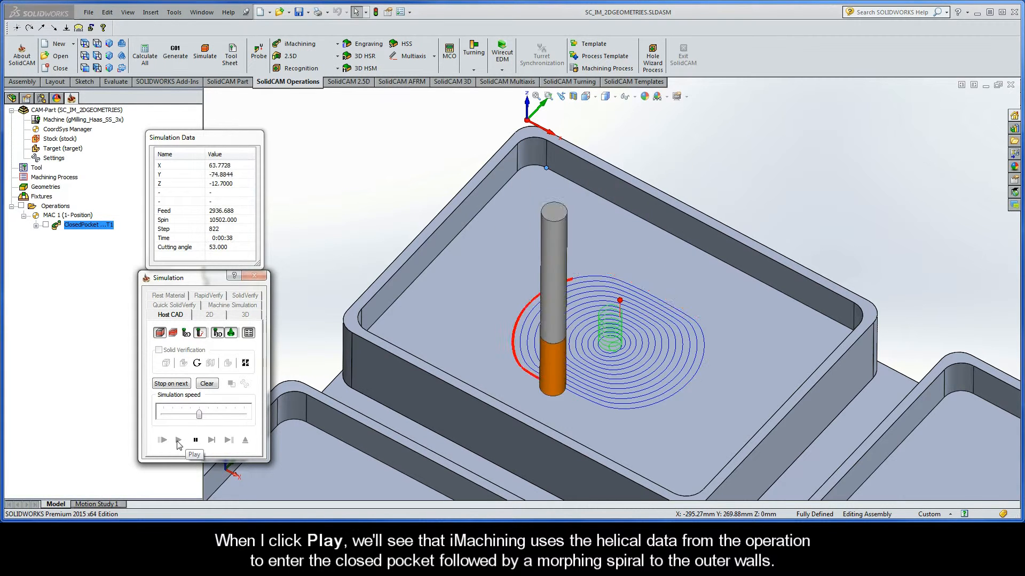
pyautogui.moveTo(199, 415); pyautogui.dragTo(216, 417)
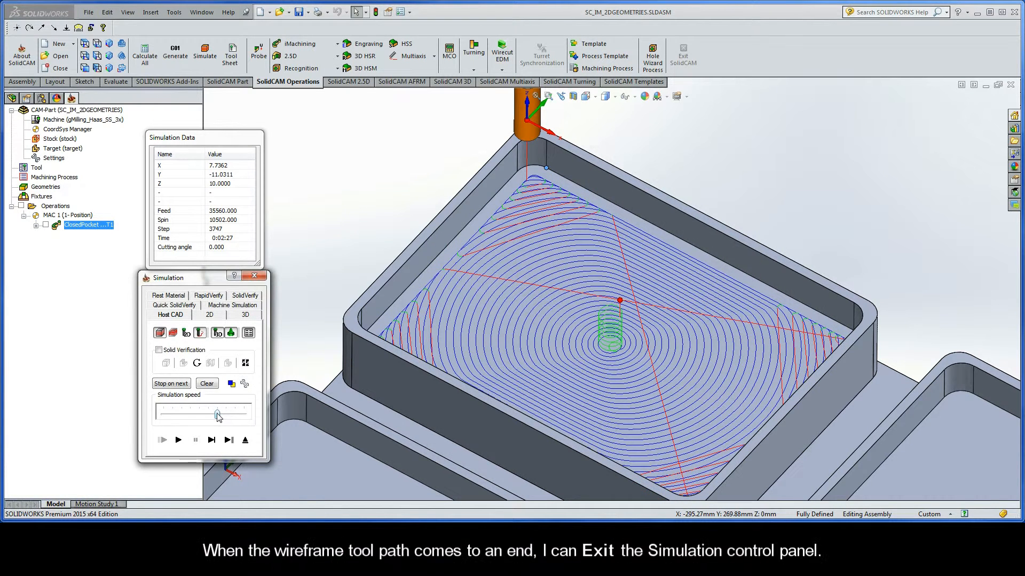
pyautogui.click(245, 440)
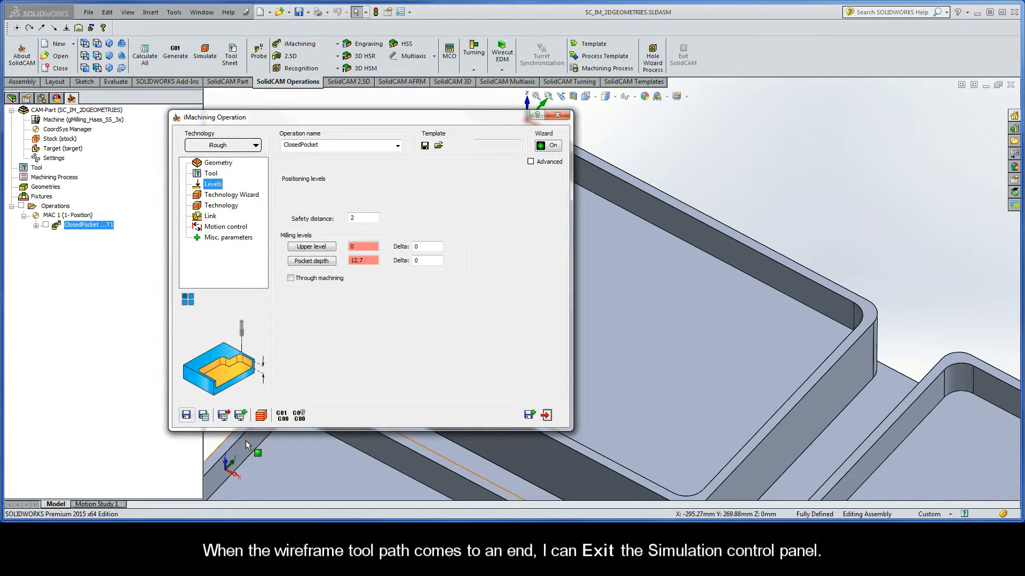
# Save and copy the ClosedPocket operation as a new one, and check the copy's tool and milling levels.
pyautogui.click(530, 415)
pyautogui.click(530, 415)
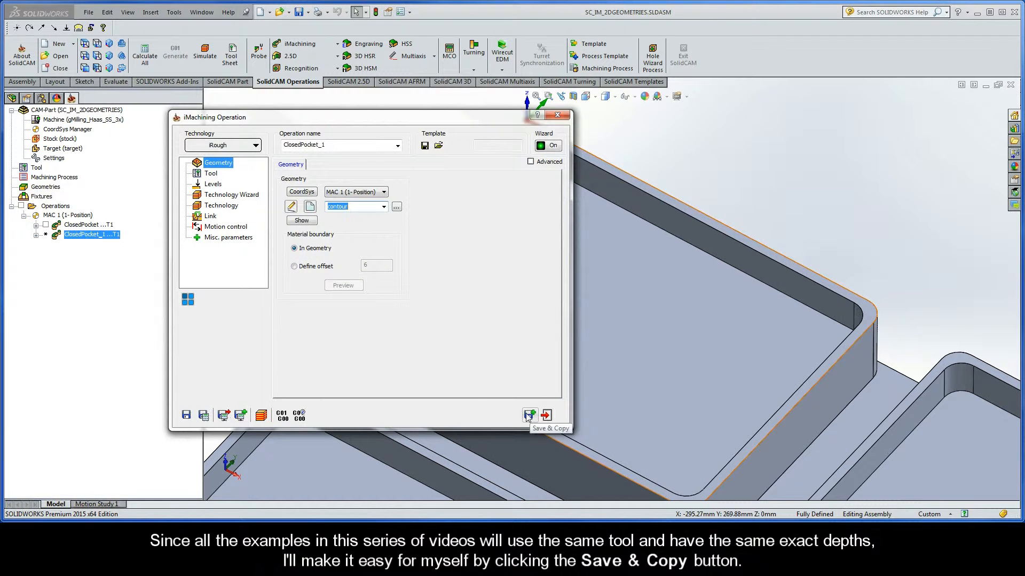
pyautogui.click(213, 175)
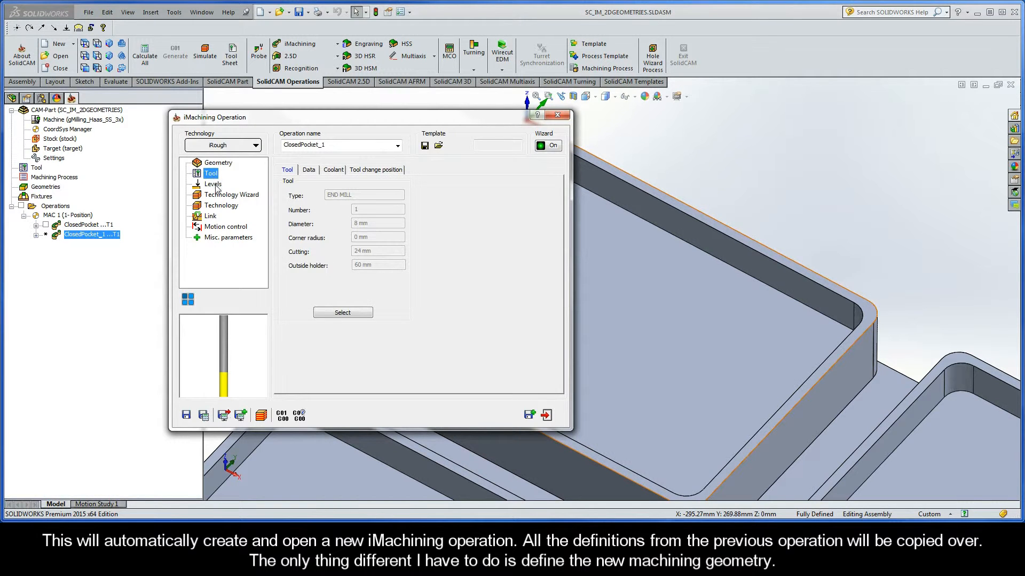
pyautogui.click(215, 187)
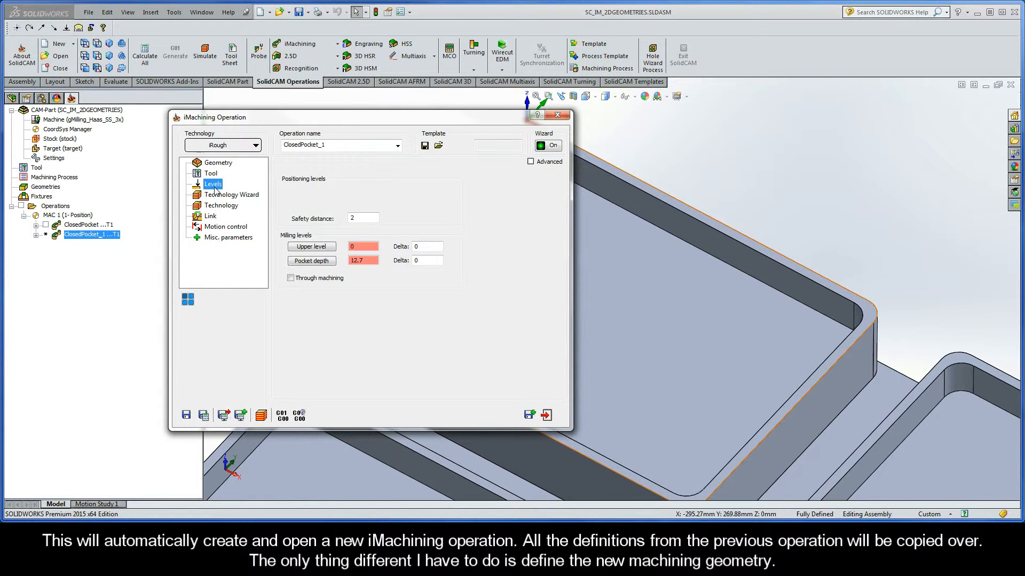
# Start a new geometry for the copied operation and chain the bottom contour of the pocket with one island, using Auto-constant Z.
pyautogui.click(215, 165)
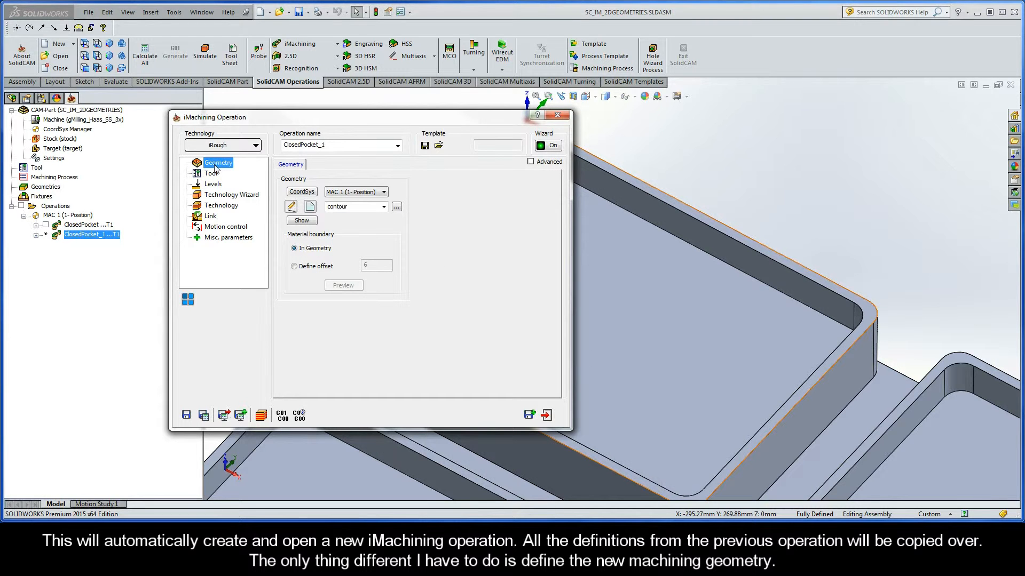
pyautogui.click(310, 208)
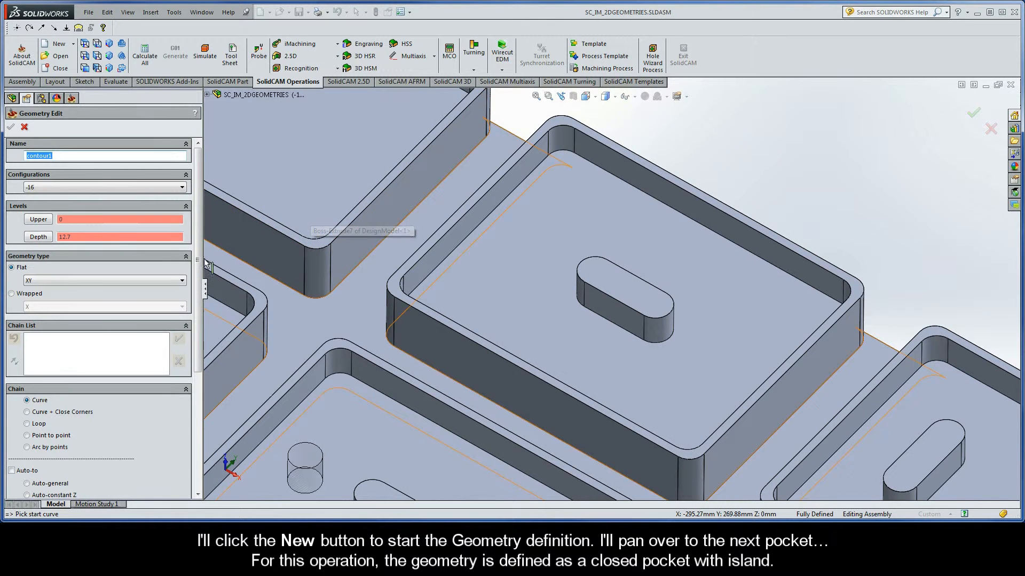
pyautogui.scroll(-3, 199, 289)
pyautogui.scroll(-1, 199, 293)
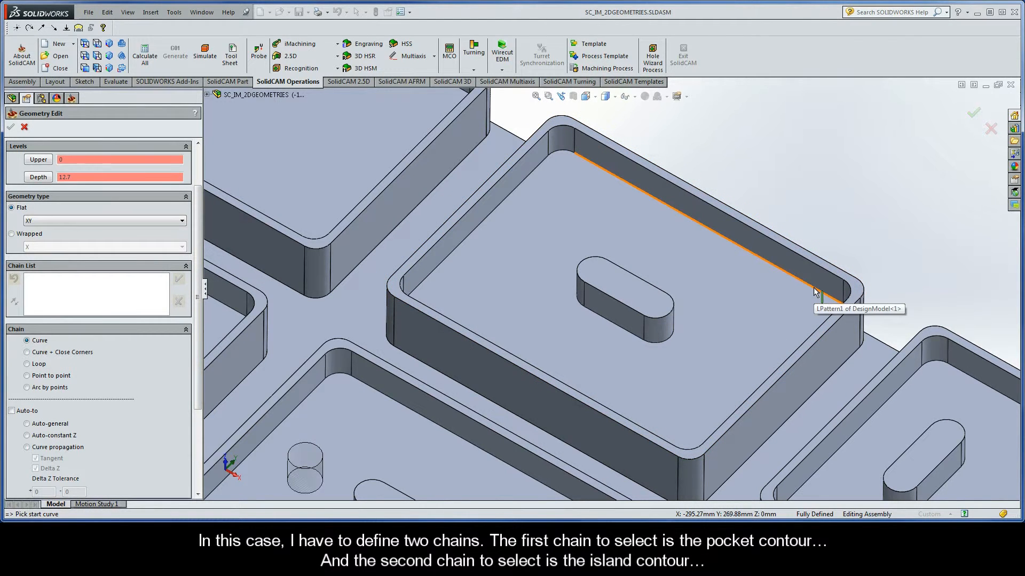
pyautogui.click(815, 291)
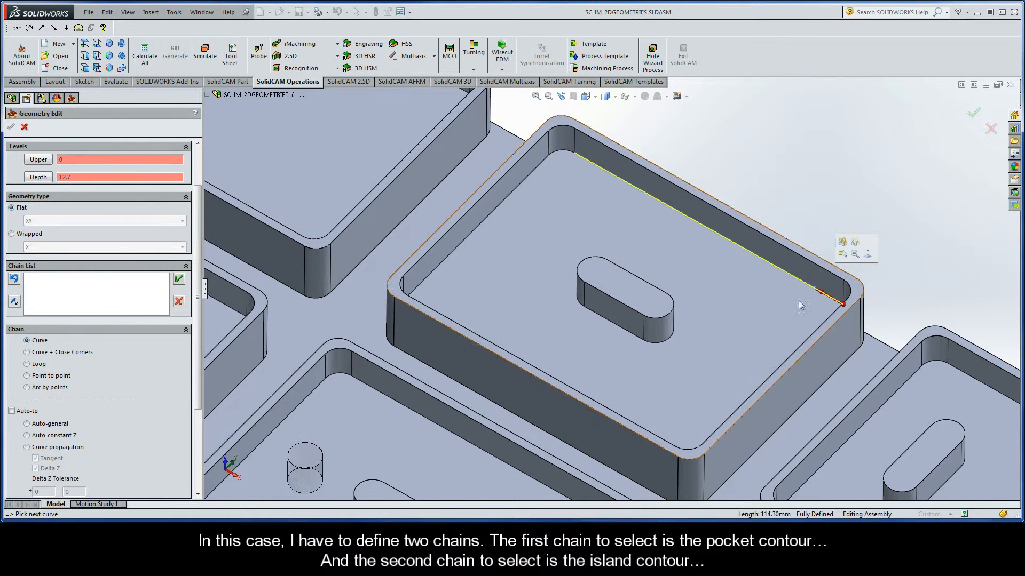
pyautogui.click(49, 438)
pyautogui.click(267, 318)
# Add the island's base contour as the second chain using Auto-constant Z, and confirm the geometry definition.
pyautogui.click(632, 339)
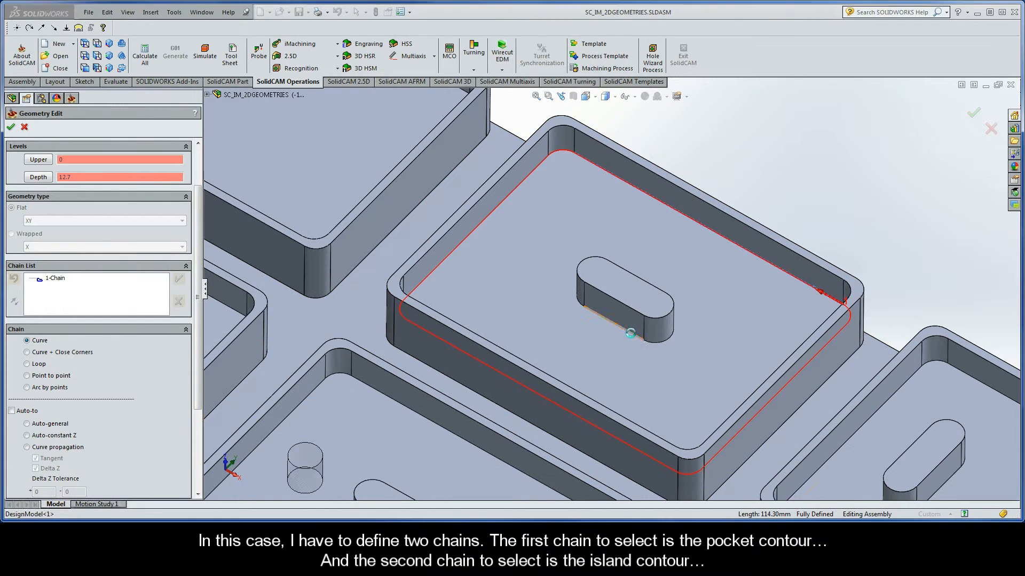
pyautogui.click(35, 437)
pyautogui.click(267, 319)
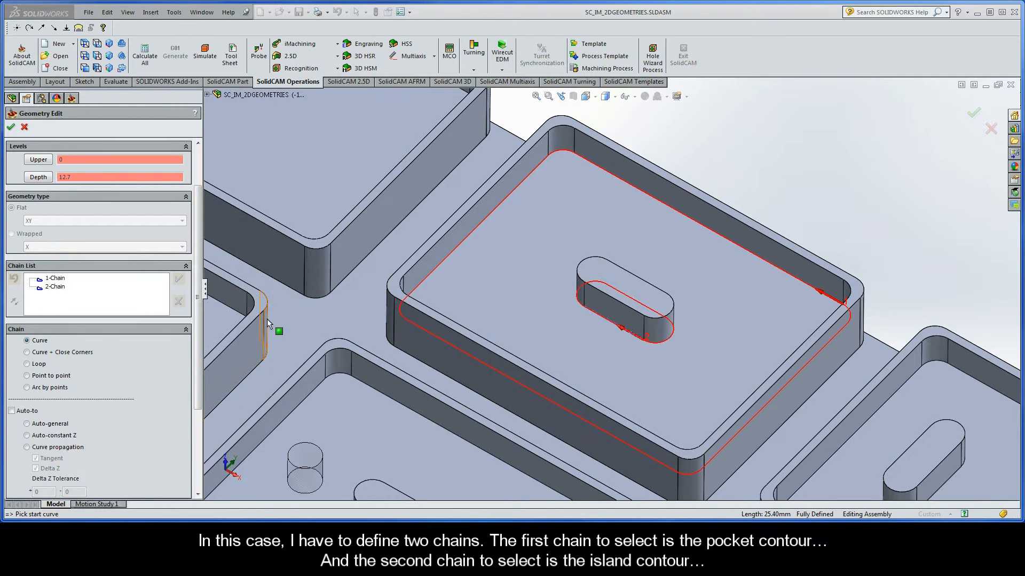
pyautogui.click(11, 128)
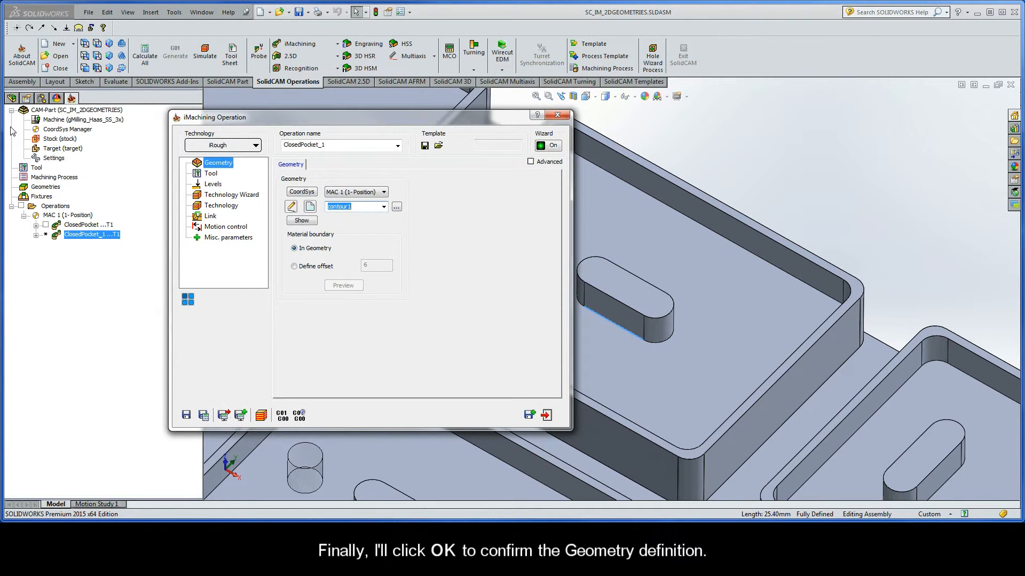
# Name the operation ClosedPocket_Island, then save it and calculate its tool path.
pyautogui.click(332, 145)
pyautogui.click(332, 145)
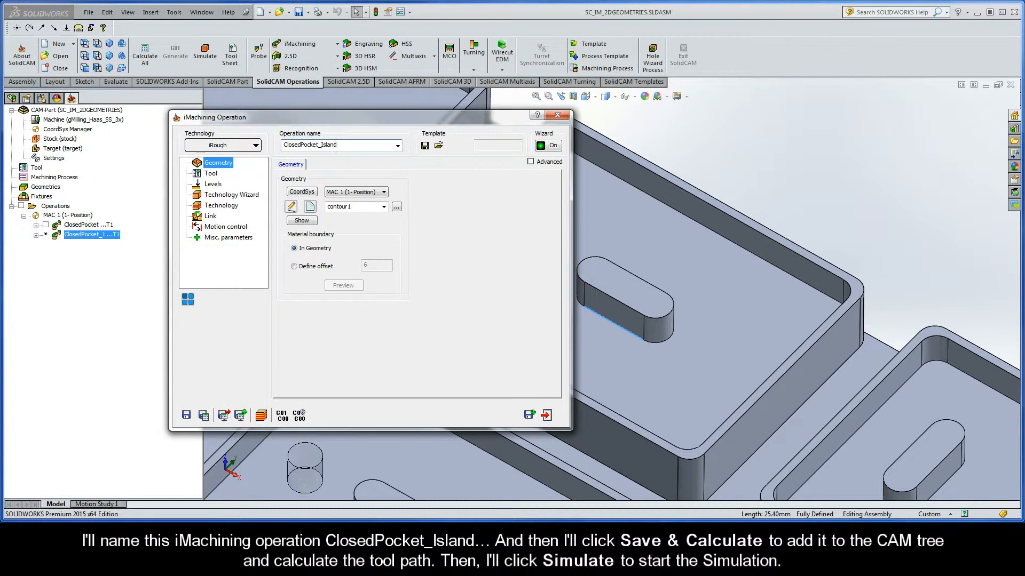
pyautogui.click(204, 415)
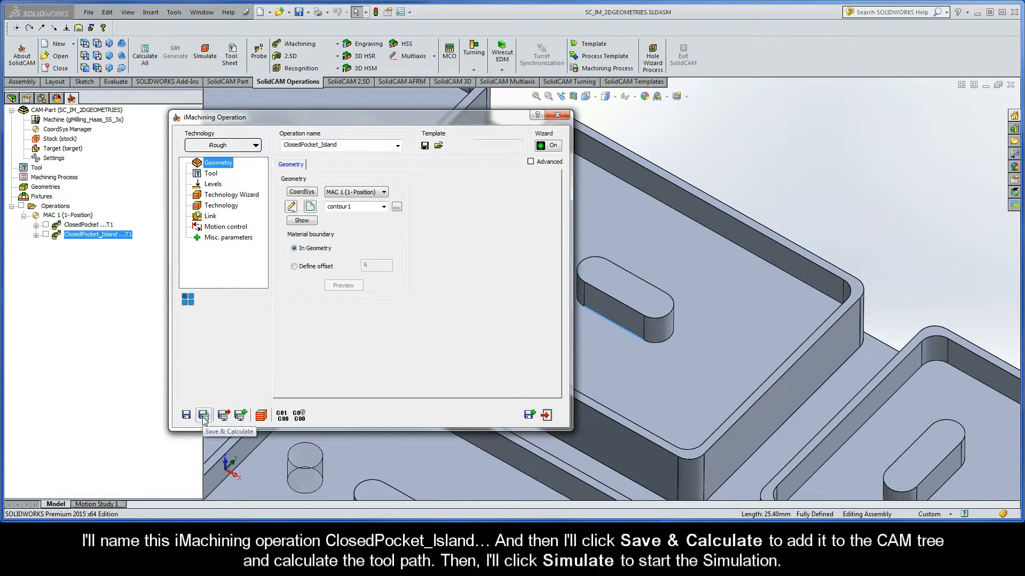
# Simulate the ClosedPocket_Island tool path, raise the simulation speed during playback, and exit the simulation.
pyautogui.click(261, 415)
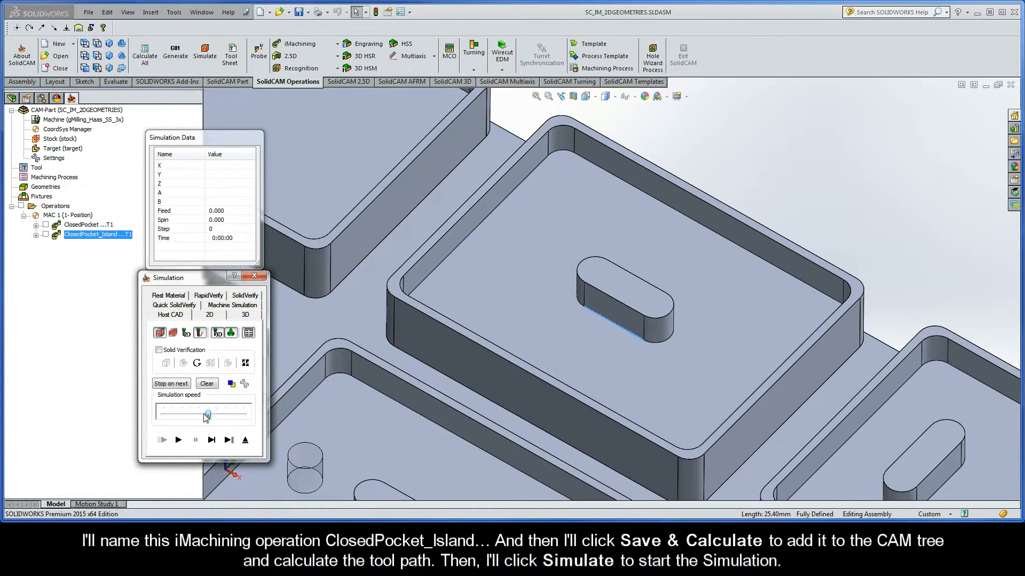
pyautogui.click(179, 440)
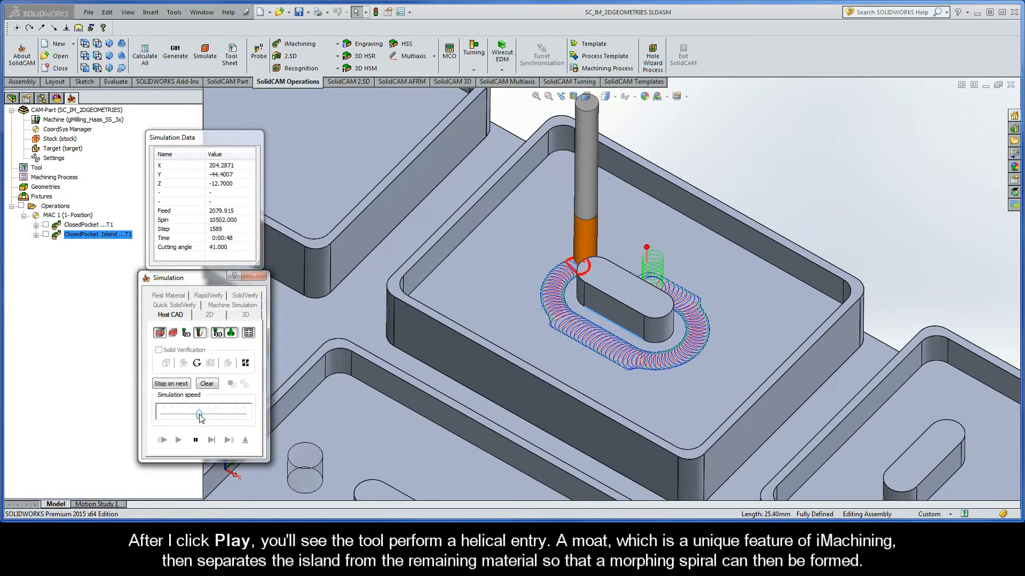
pyautogui.moveTo(205, 414); pyautogui.dragTo(217, 415)
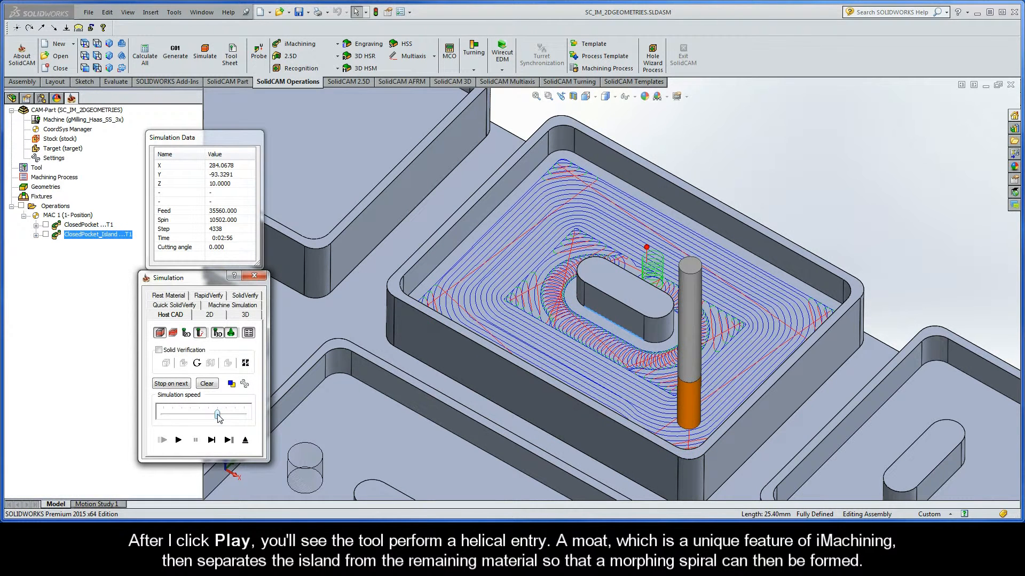
pyautogui.click(245, 441)
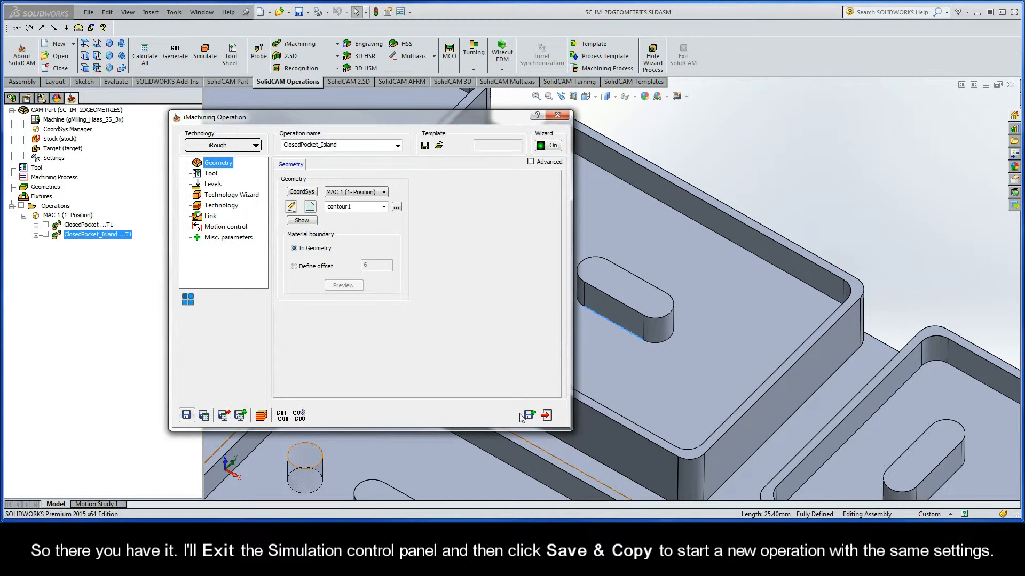
# Save and copy ClosedPocket_Island, and in a new geometry chain the bottom contour of the pocket with two islands using Auto-constant Z.
pyautogui.click(530, 415)
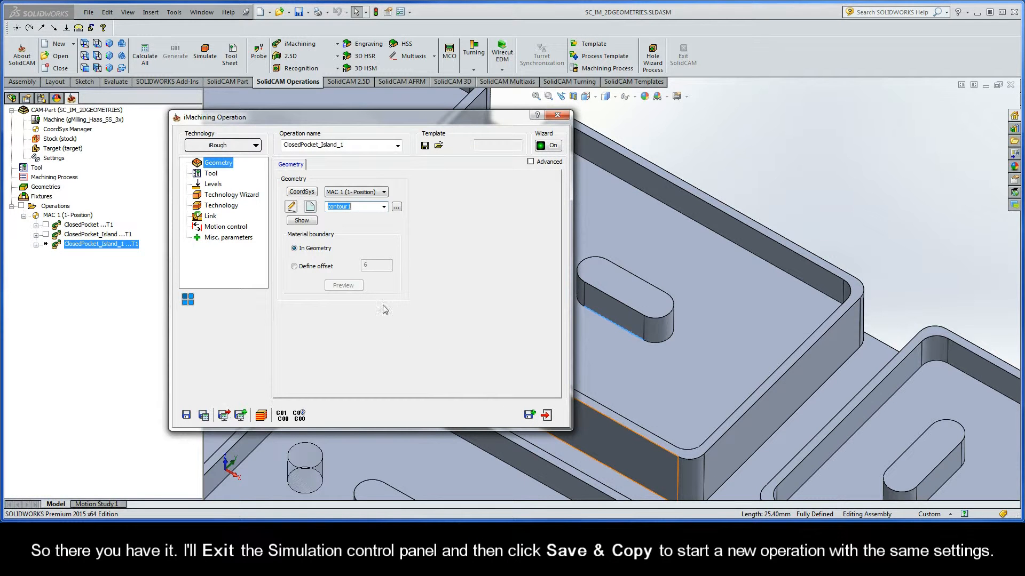
pyautogui.click(309, 207)
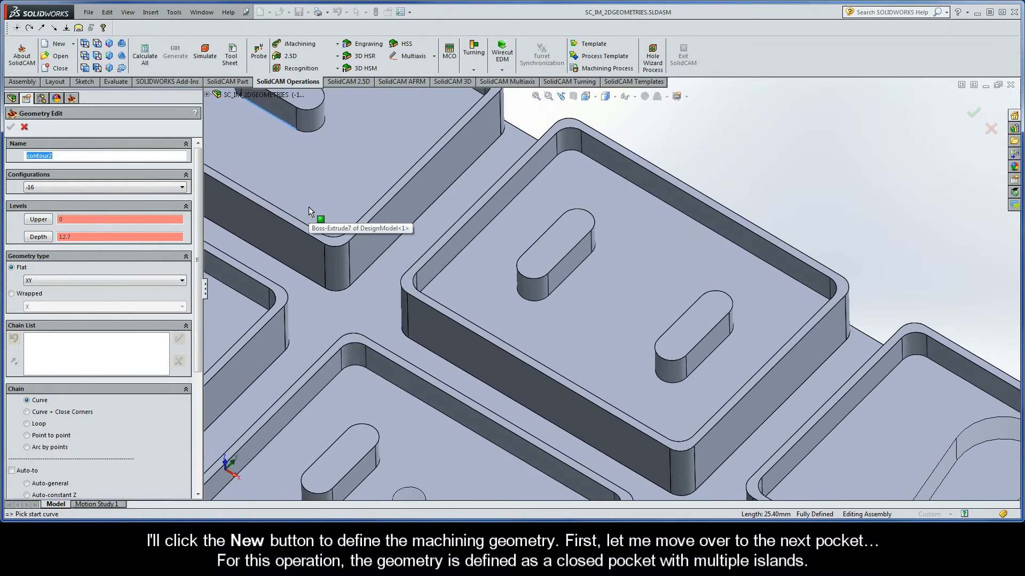
pyautogui.moveTo(199, 264); pyautogui.dragTo(200, 328)
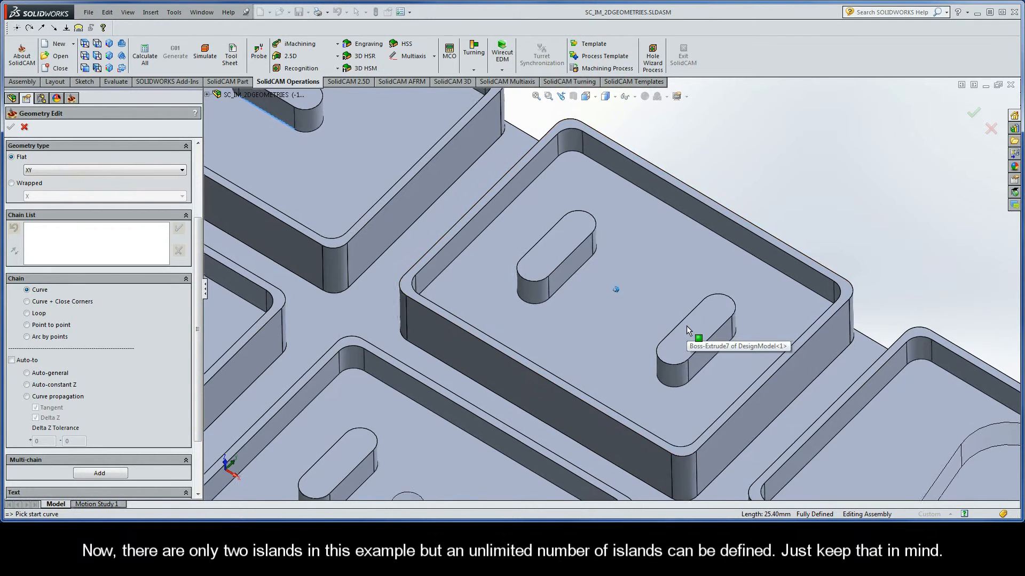
pyautogui.click(812, 295)
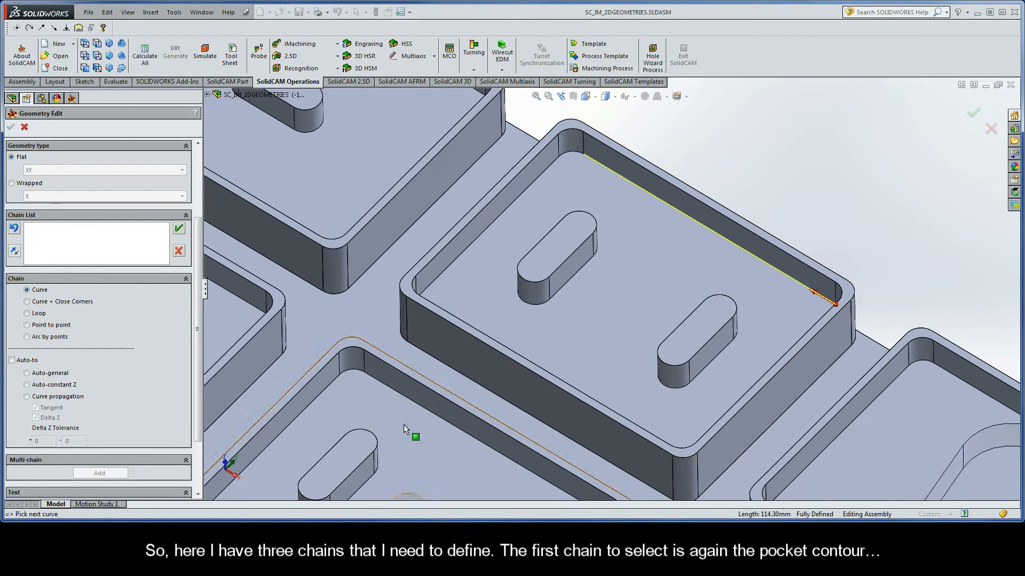
pyautogui.click(71, 387)
pyautogui.click(268, 319)
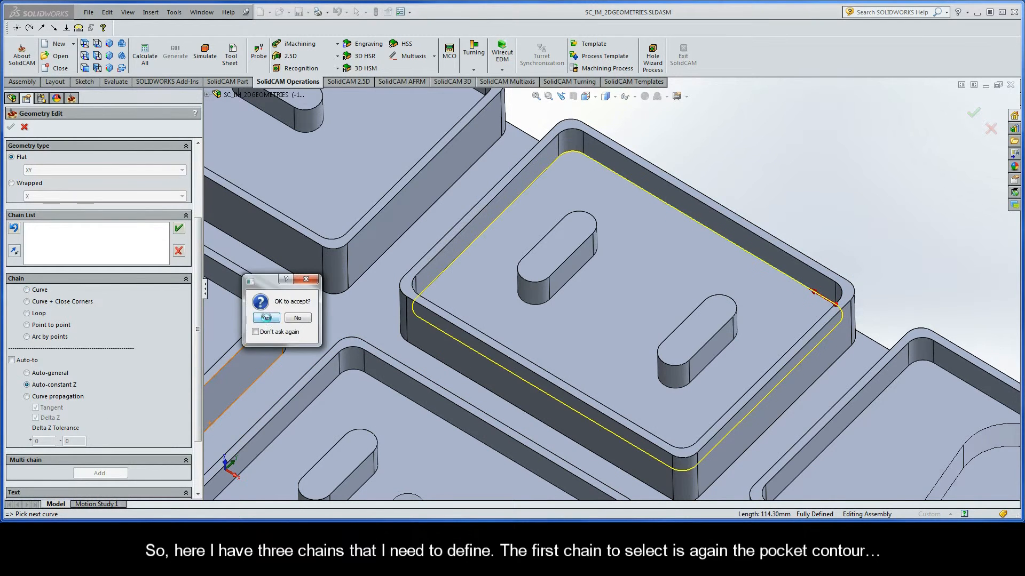
# Add the base contours of both islands as the second and third chains using Auto-constant Z, and confirm the geometry.
pyautogui.click(581, 275)
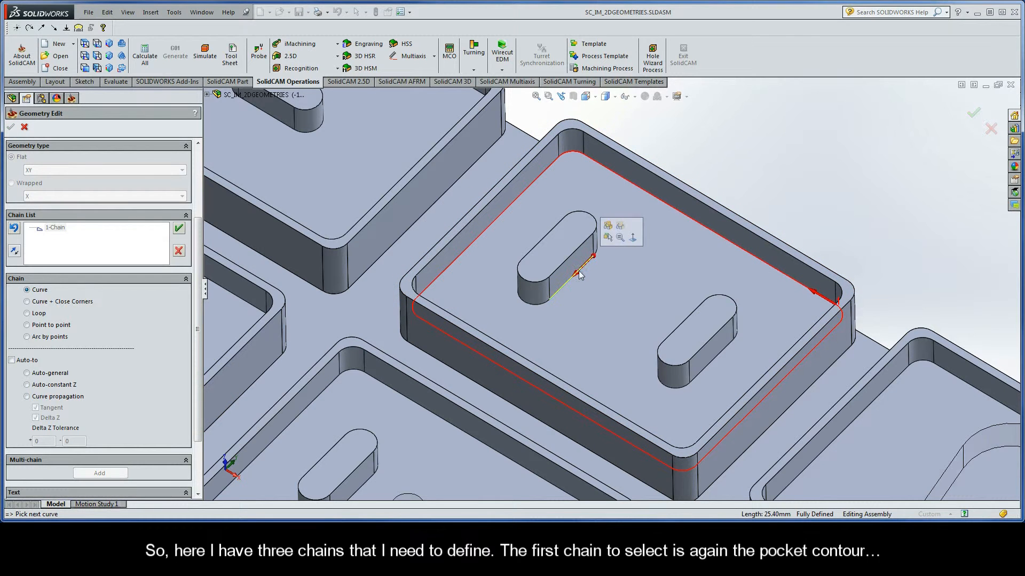
pyautogui.click(73, 387)
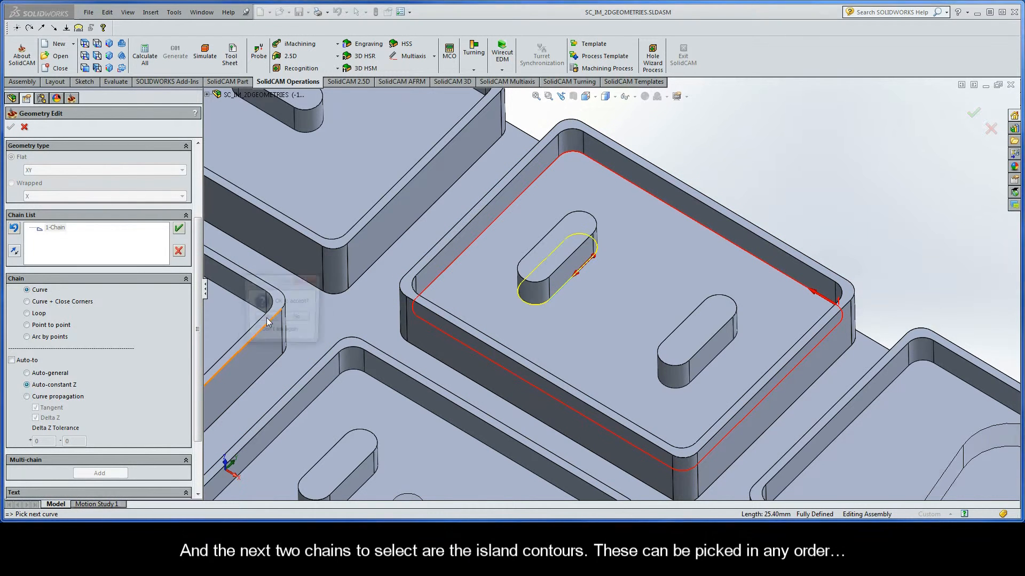
pyautogui.click(267, 320)
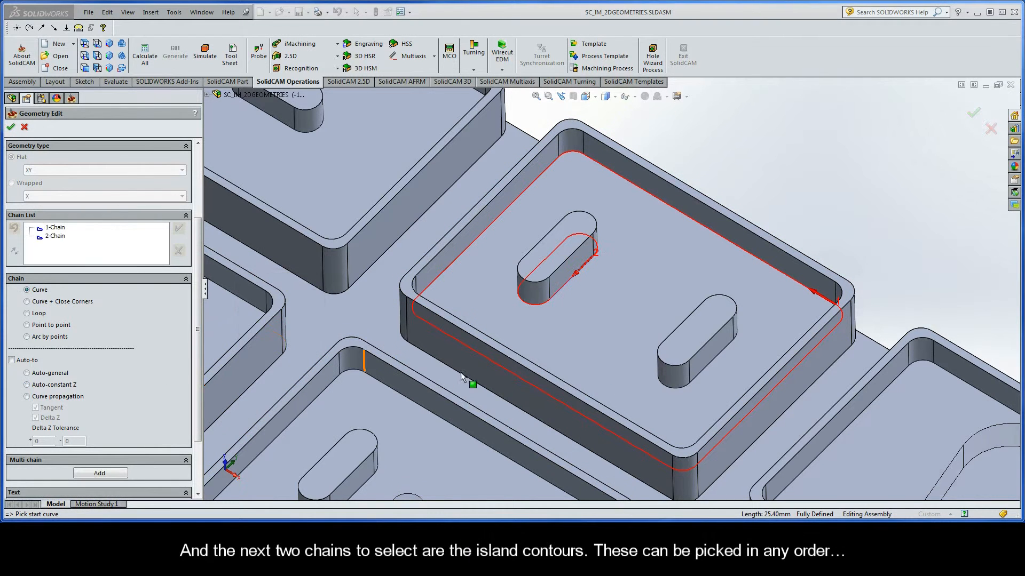
pyautogui.click(731, 358)
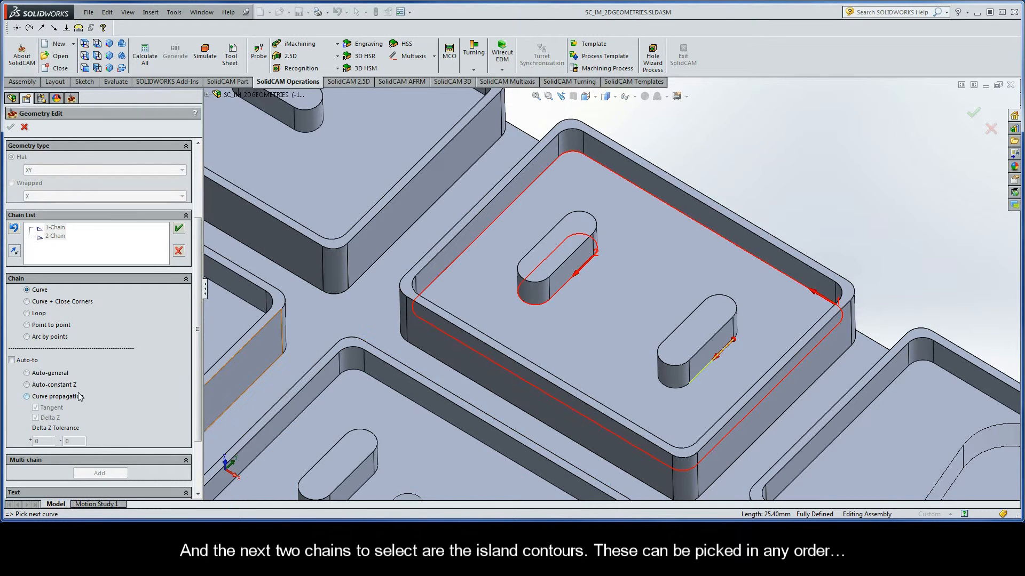
pyautogui.click(64, 386)
pyautogui.click(267, 319)
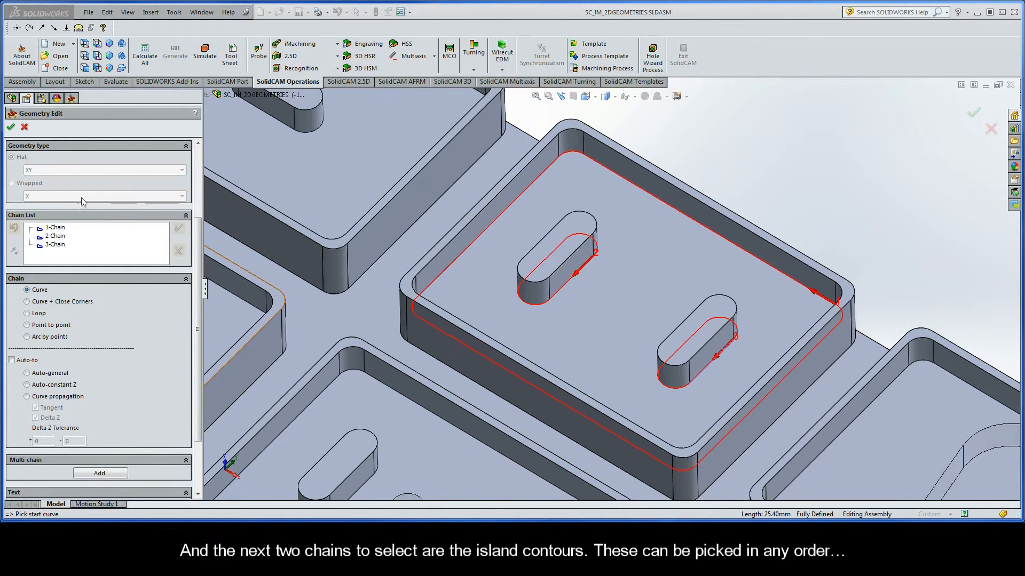
pyautogui.click(11, 127)
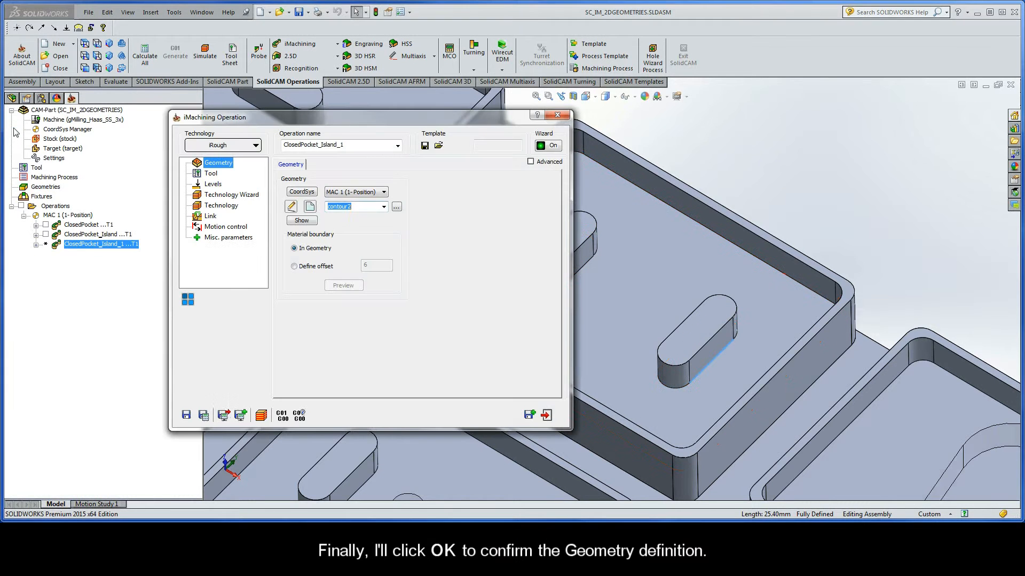
# Name the operation ClosedPocket_Islands, then save it and calculate its tool path.
pyautogui.click(348, 146)
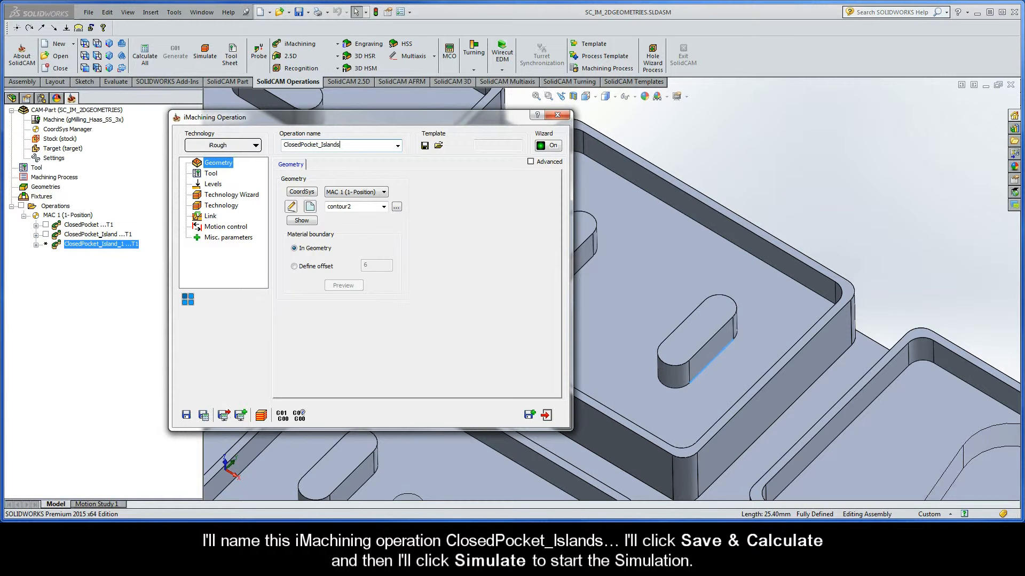
pyautogui.click(203, 416)
# Simulate the ClosedPocket_Islands tool path, starting at a reduced speed and raising it during playback, and exit the simulation.
pyautogui.click(261, 416)
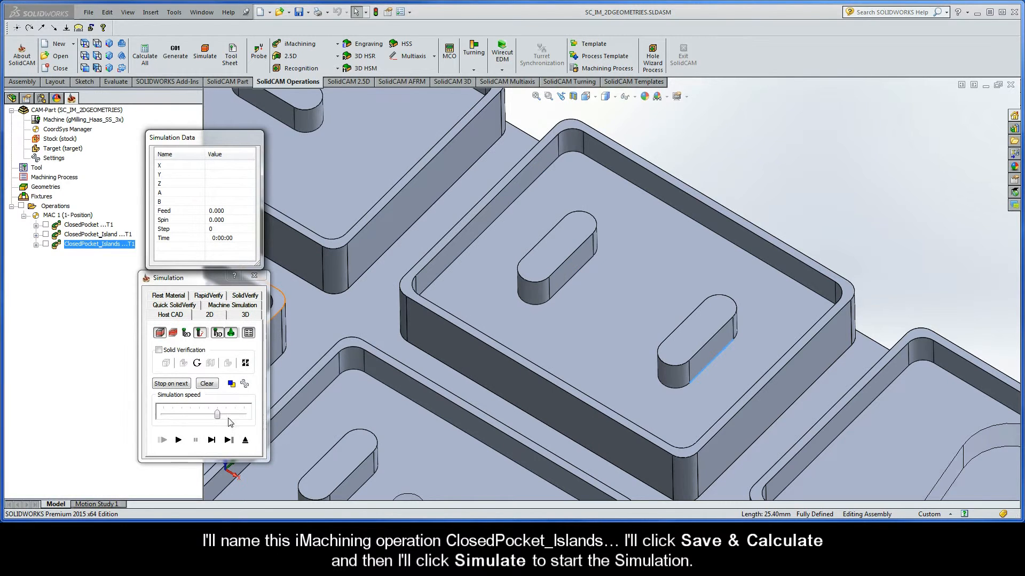
pyautogui.moveTo(215, 413); pyautogui.dragTo(202, 411)
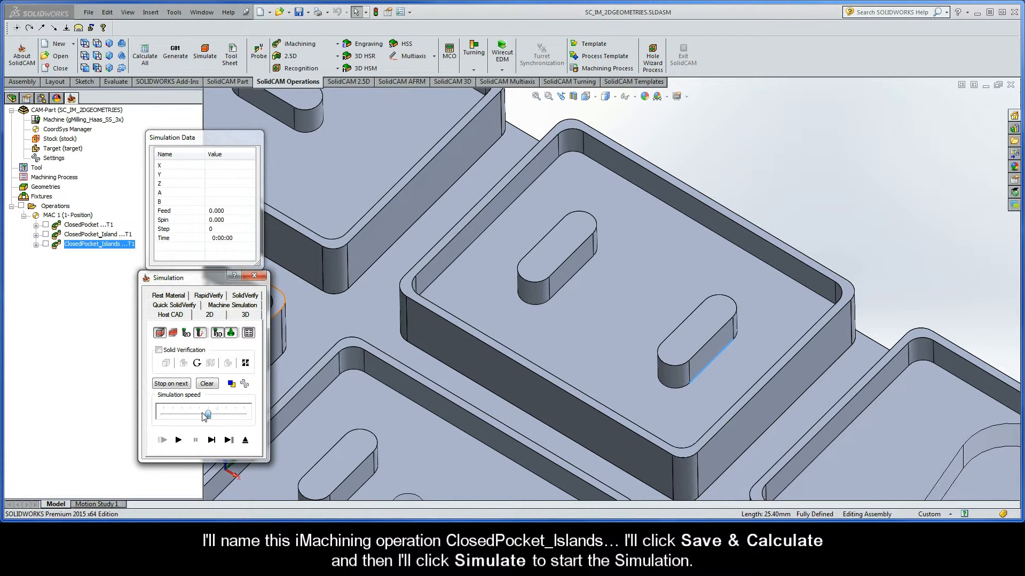
pyautogui.click(179, 440)
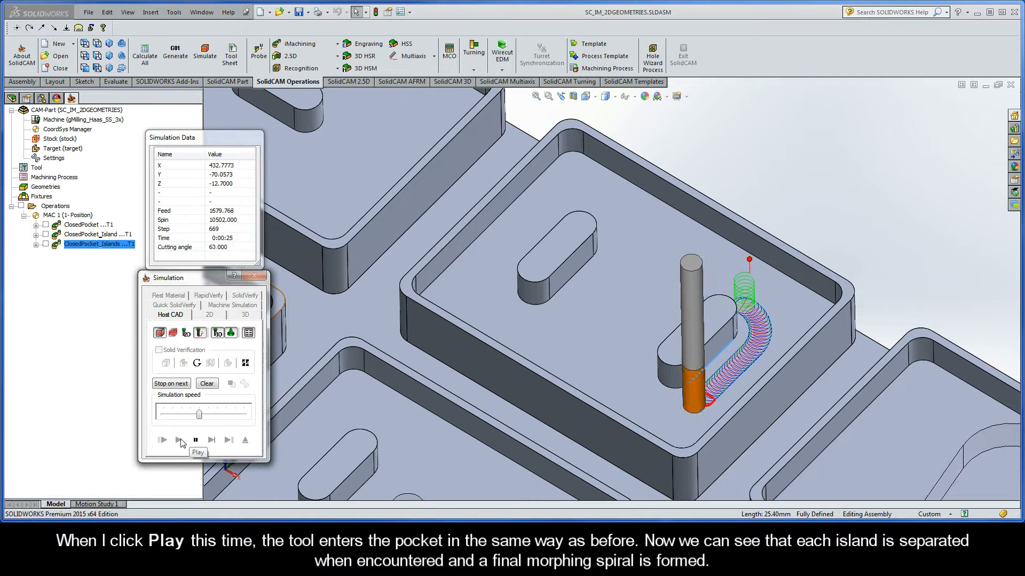
pyautogui.moveTo(202, 418); pyautogui.dragTo(219, 418)
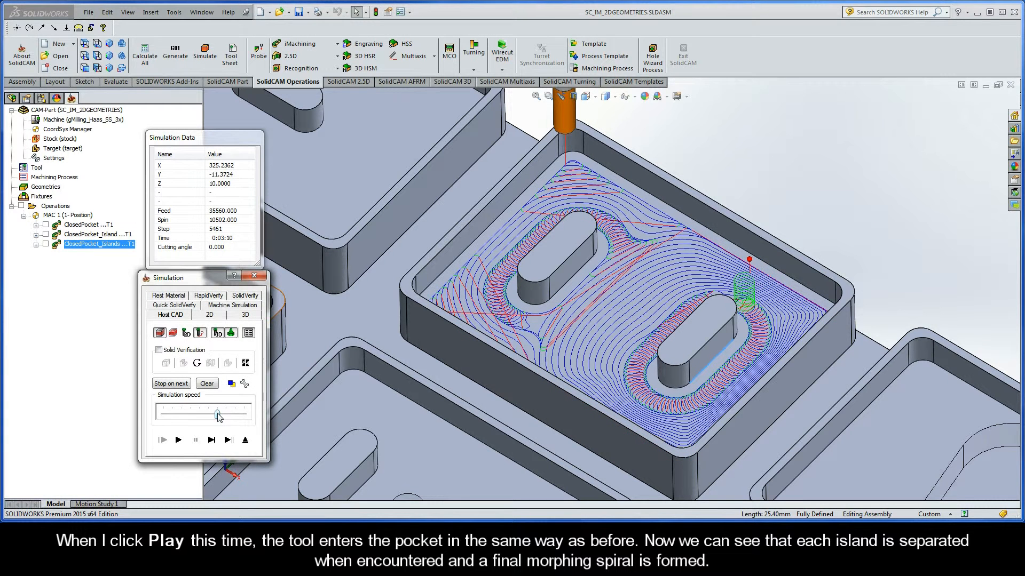
pyautogui.click(245, 441)
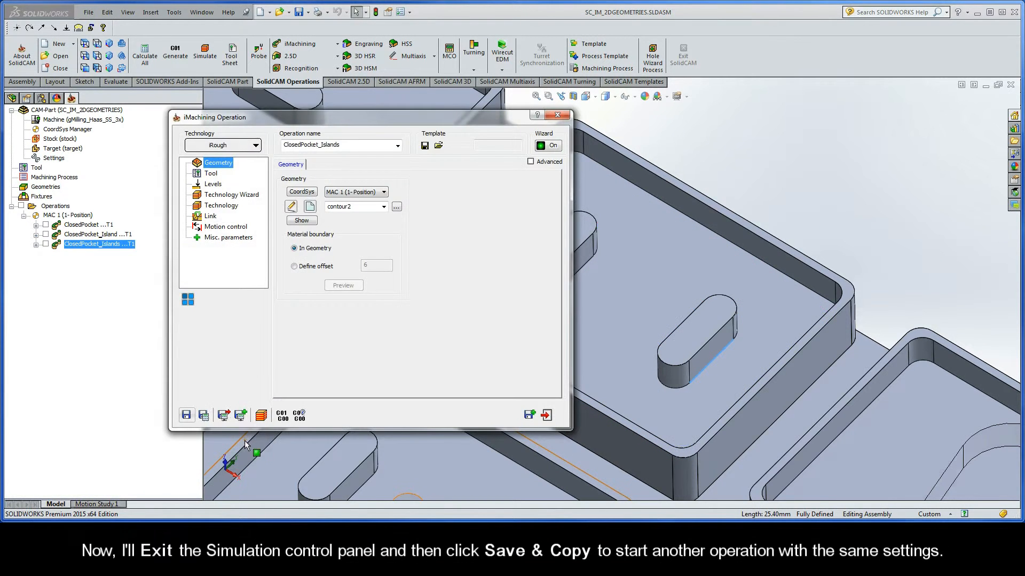
# Save and copy ClosedPocket_Islands, and in a new geometry chain the outer contour of the pocket with the teardrop-shaped entry using Auto-constant Z.
pyautogui.click(529, 416)
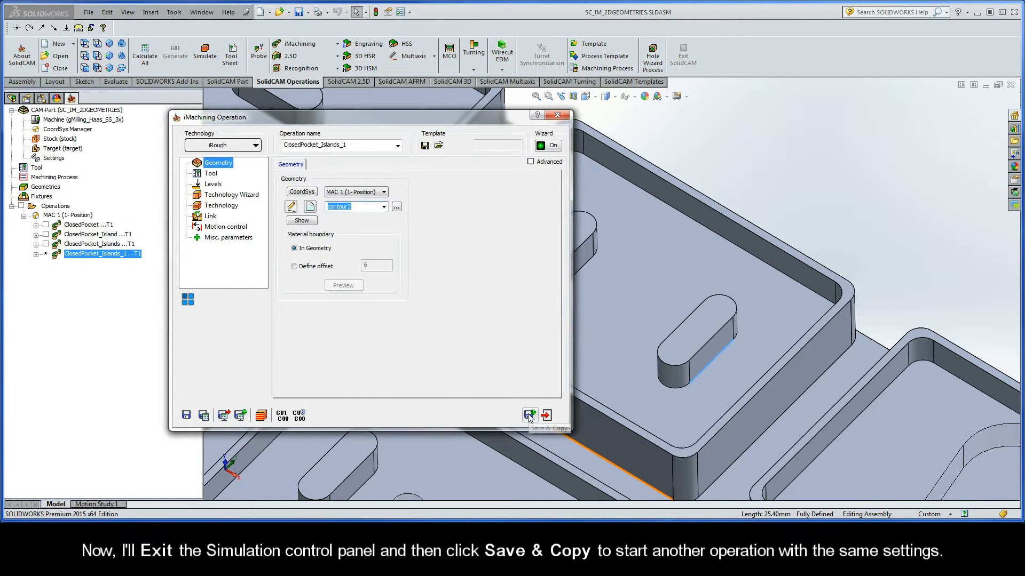
pyautogui.click(310, 208)
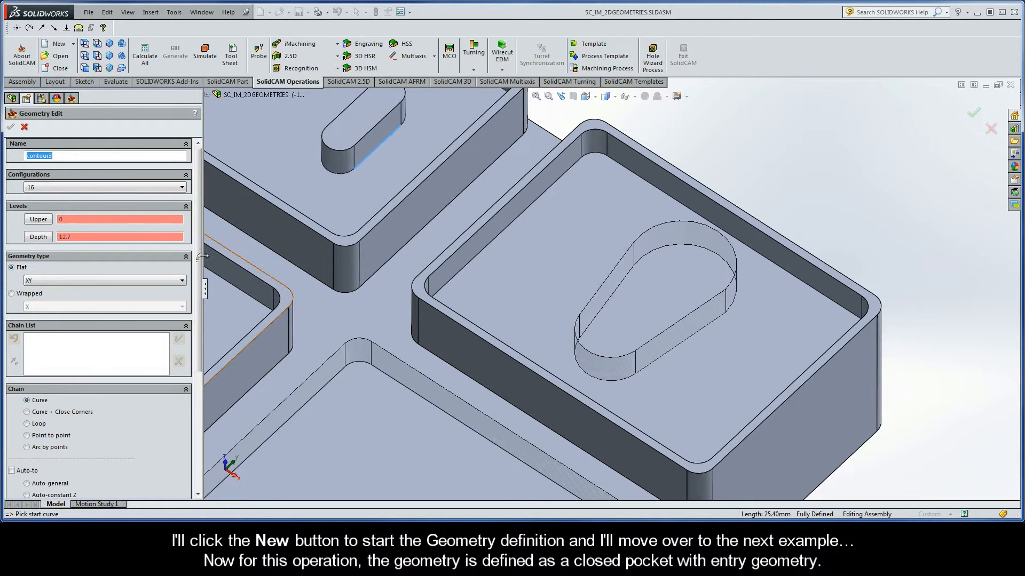
pyautogui.moveTo(200, 260); pyautogui.dragTo(203, 329)
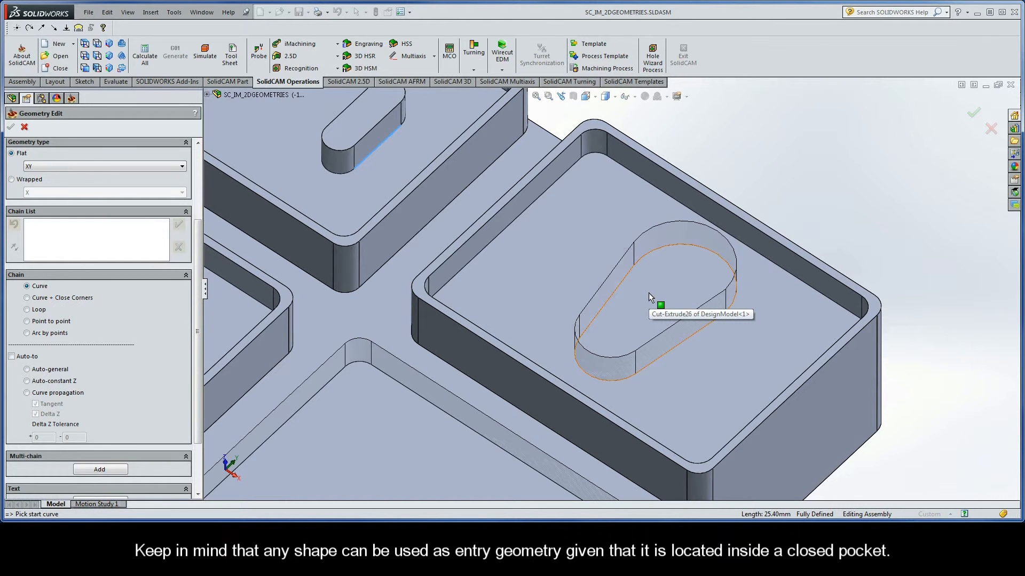
pyautogui.click(835, 302)
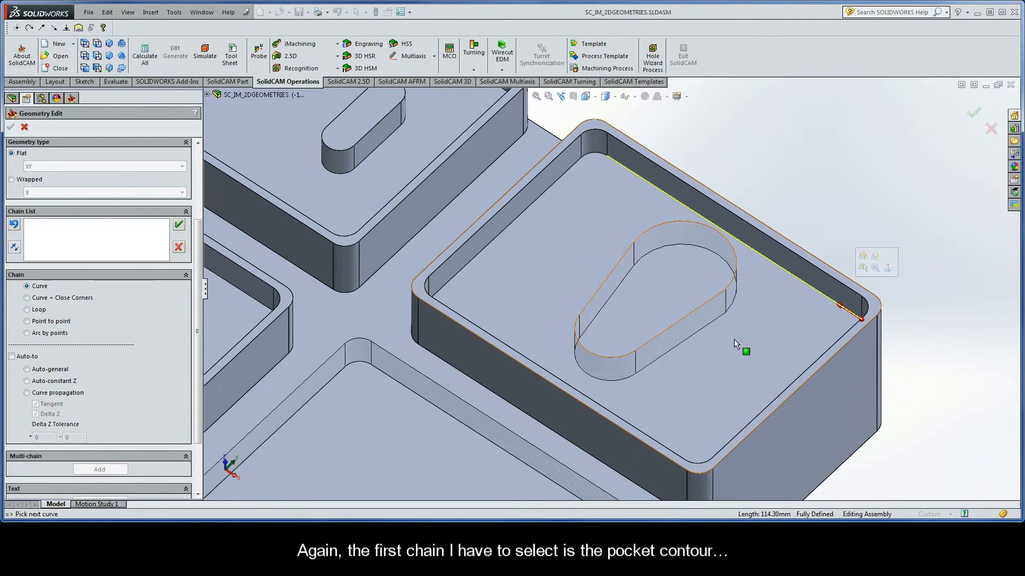
pyautogui.click(55, 383)
pyautogui.click(268, 318)
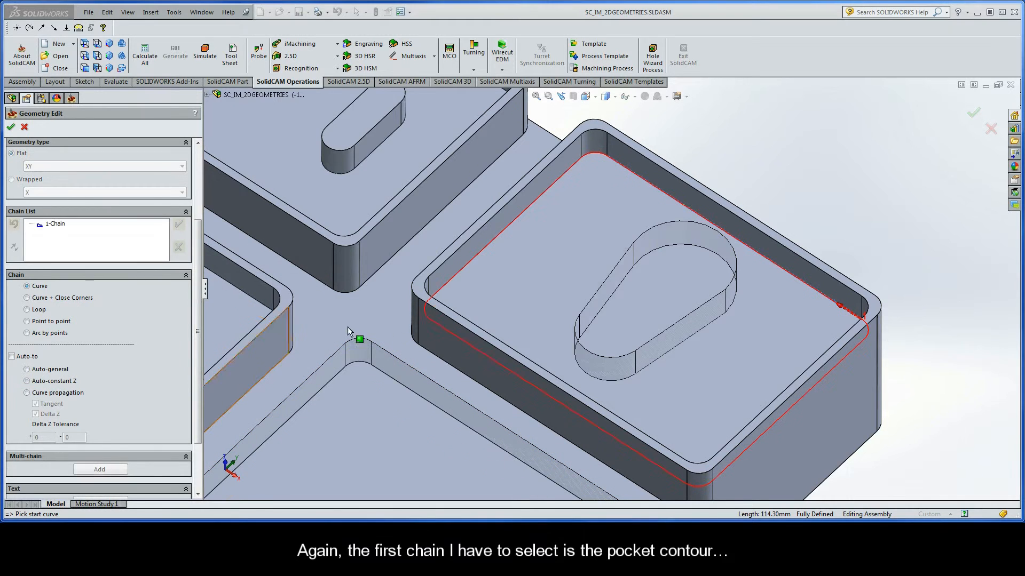
# Add the teardrop-shaped entry's base contour as the second chain using Auto-constant Z, mark that chain as open, and confirm the geometry.
pyautogui.click(624, 282)
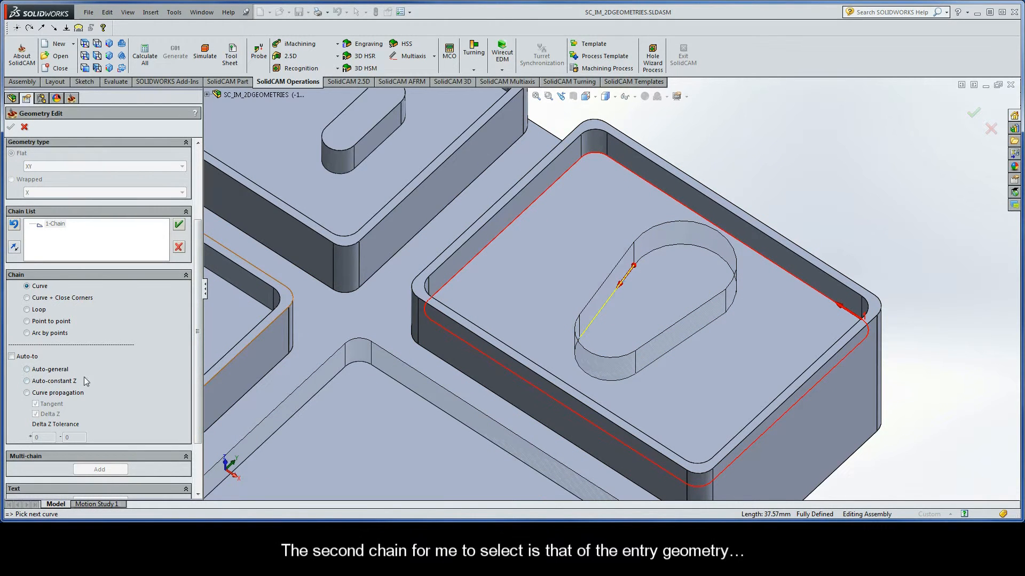
pyautogui.click(55, 383)
pyautogui.click(267, 319)
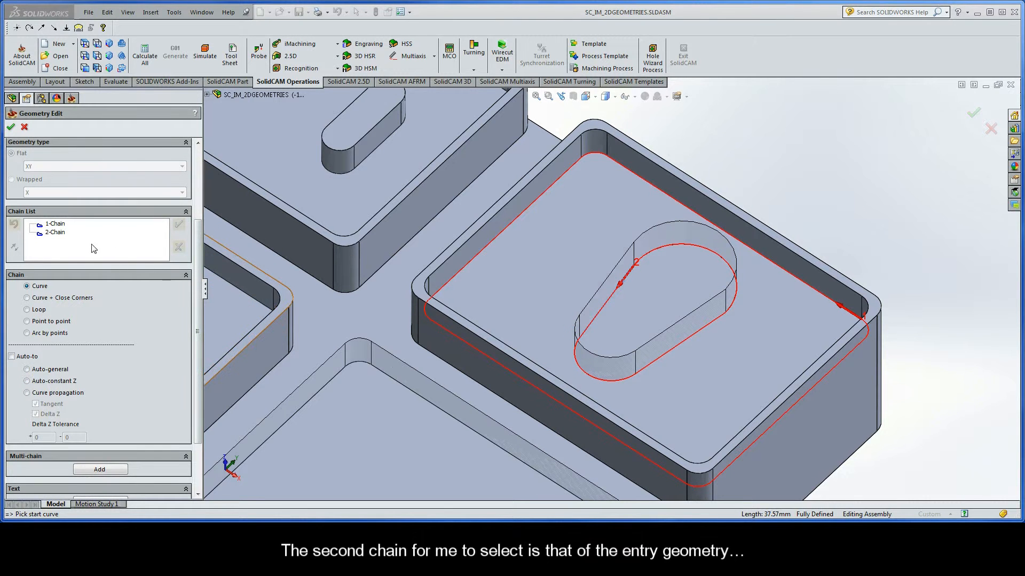
pyautogui.rightClick(65, 234)
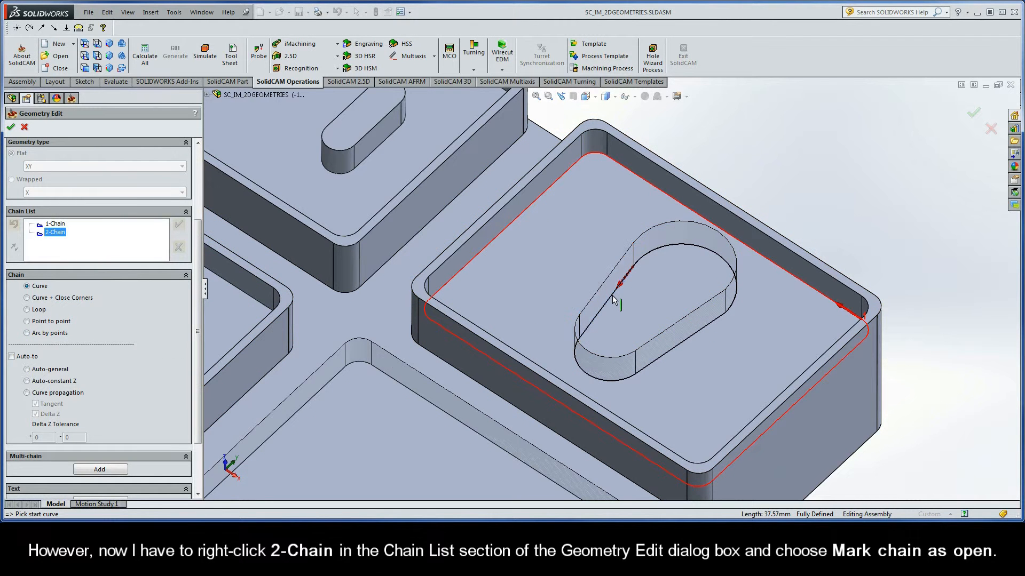
pyautogui.click(11, 128)
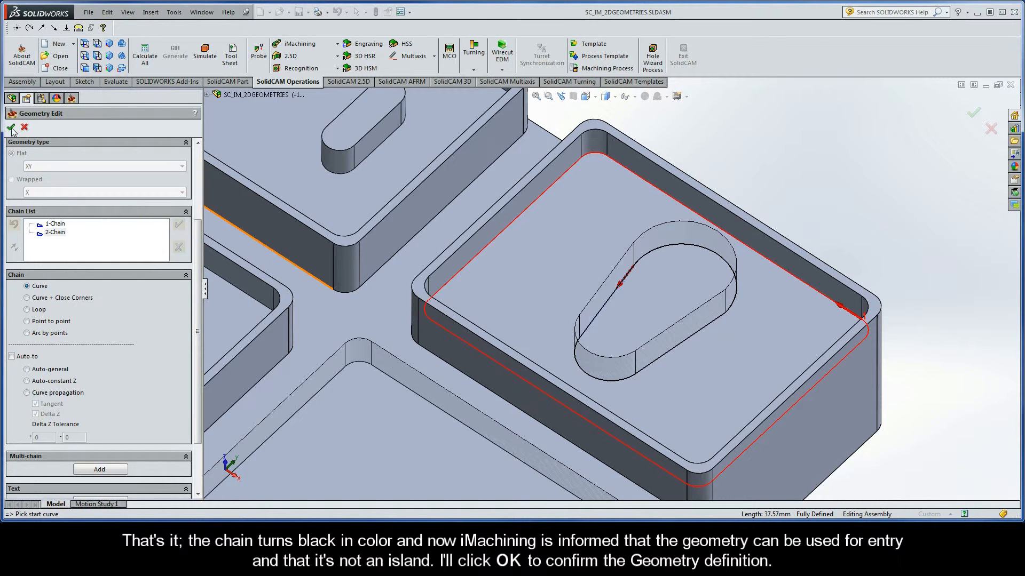
pyautogui.click(11, 128)
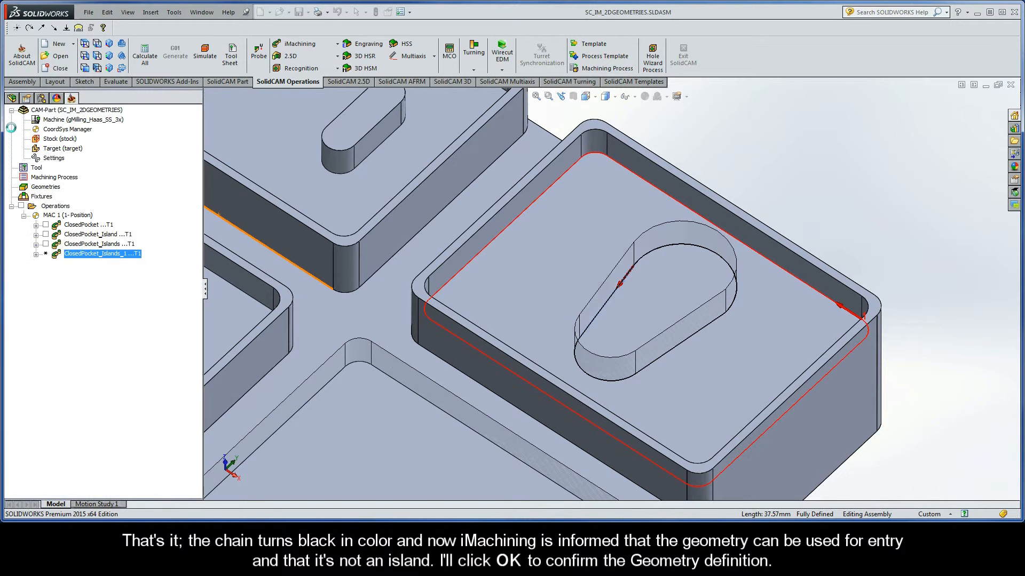
# Name the operation ClosedPocket_Entry, then save it and calculate its tool path.
pyautogui.moveTo(355, 144); pyautogui.dragTo(319, 145)
pyautogui.write('Entry')
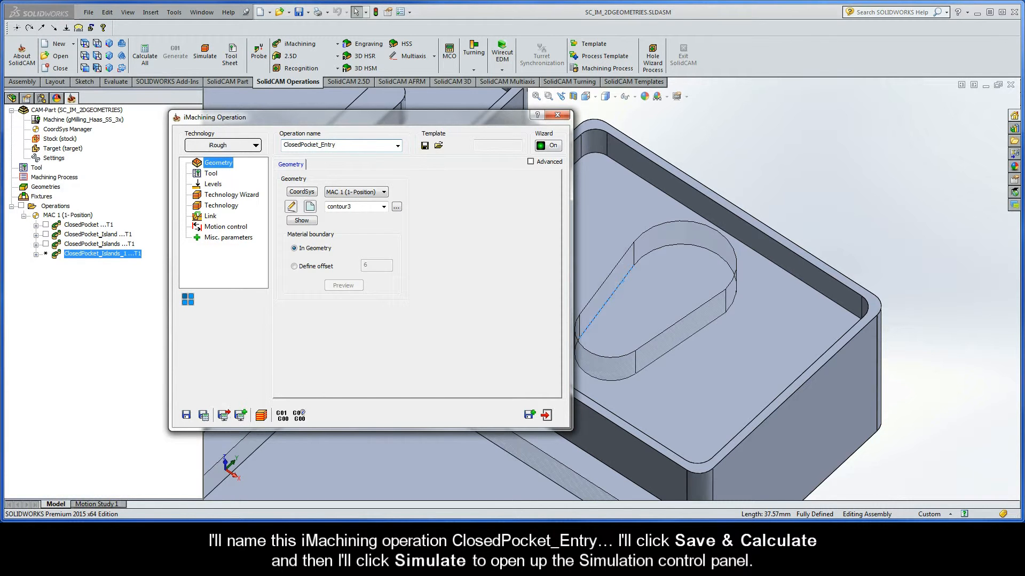
pyautogui.click(205, 418)
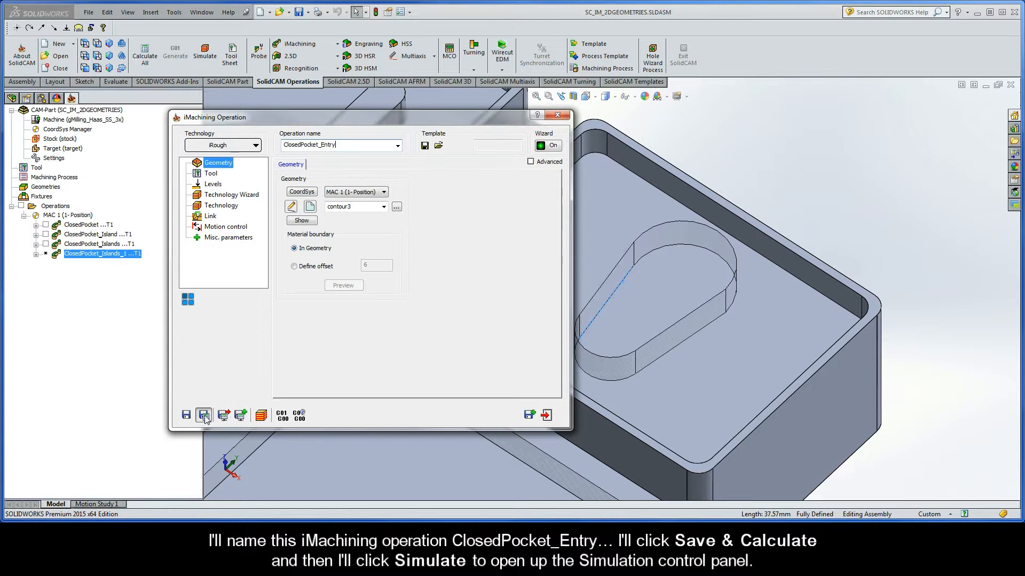
# Simulate the ClosedPocket_Entry tool path, raising the simulation speed during playback, and exit the simulation.
pyautogui.click(261, 417)
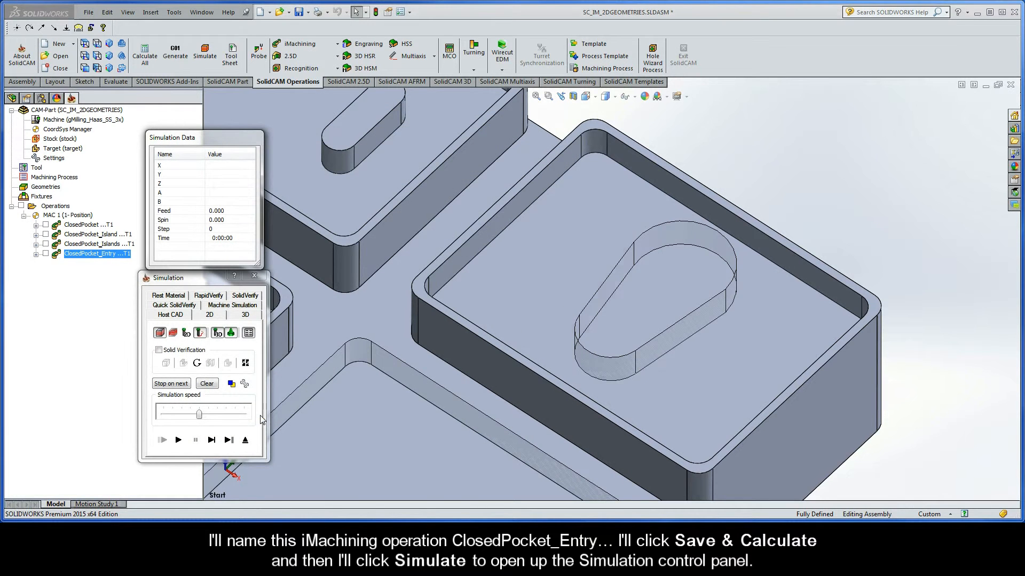
pyautogui.click(179, 441)
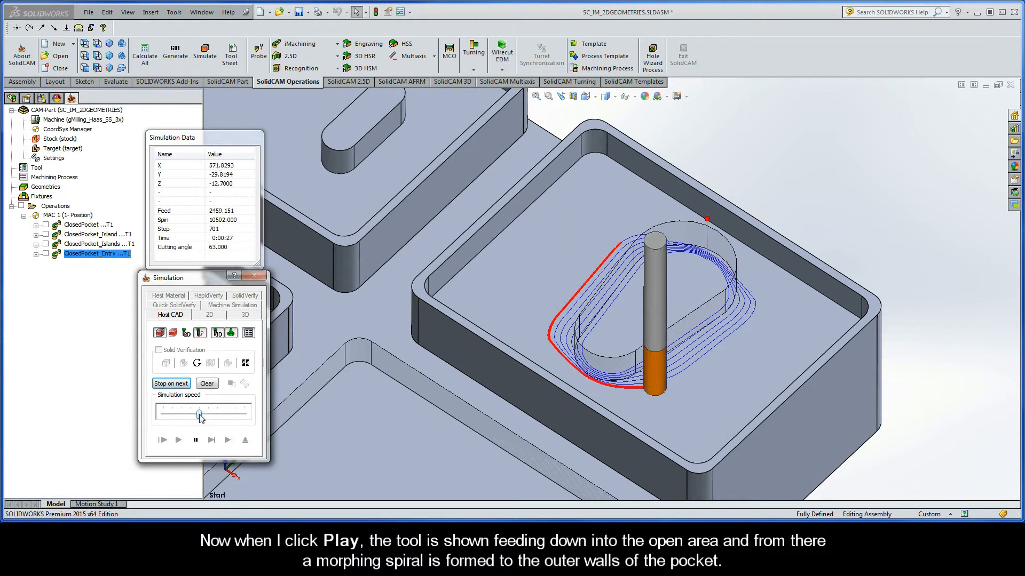
pyautogui.moveTo(200, 418); pyautogui.dragTo(218, 416)
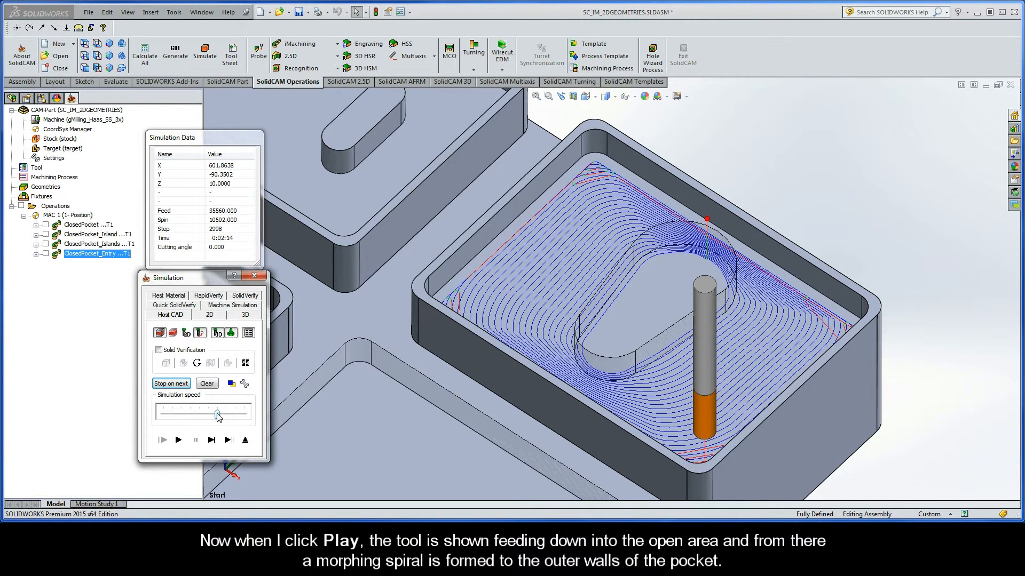
pyautogui.click(246, 440)
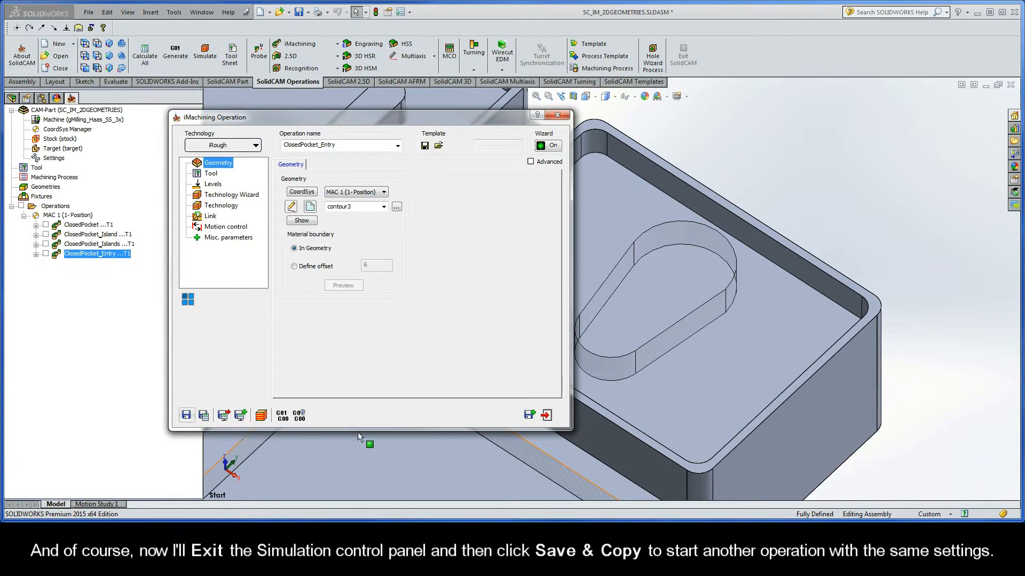
# Save and copy ClosedPocket_Entry, and in a new geometry chain the outer contour of the pocket with only an entry hole using Auto-constant Z.
pyautogui.click(530, 414)
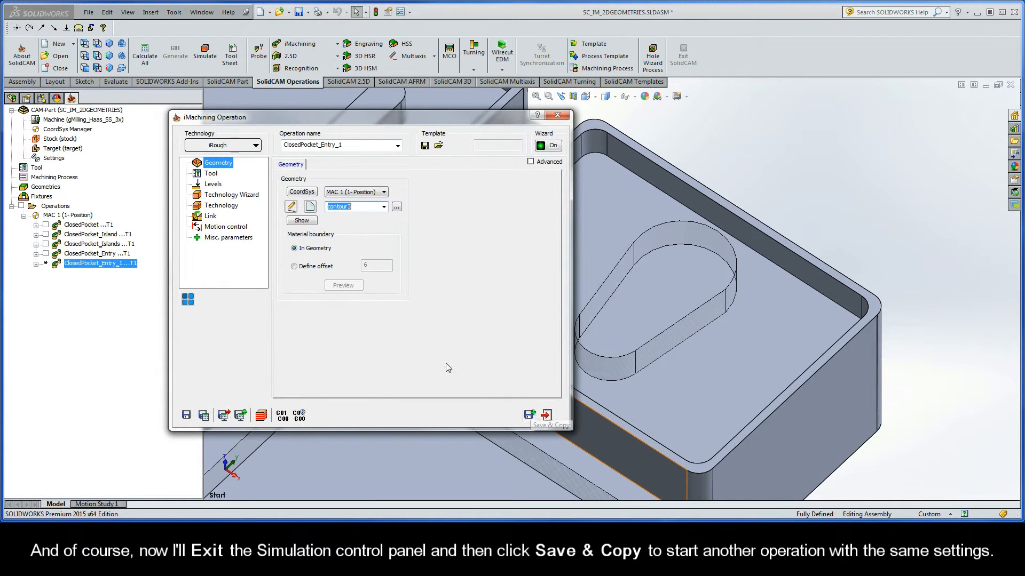
pyautogui.click(310, 206)
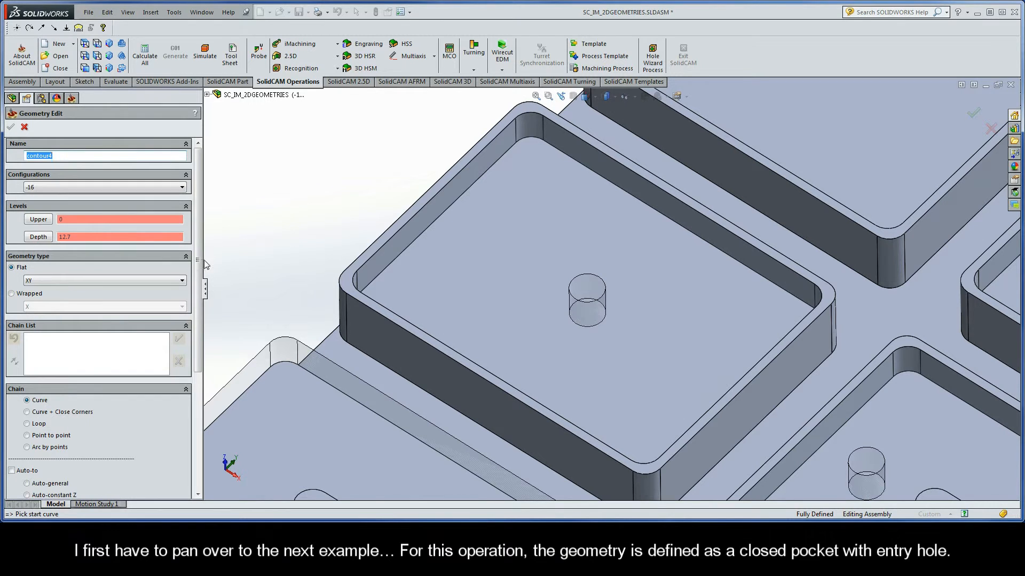
pyautogui.moveTo(197, 261); pyautogui.dragTo(199, 331)
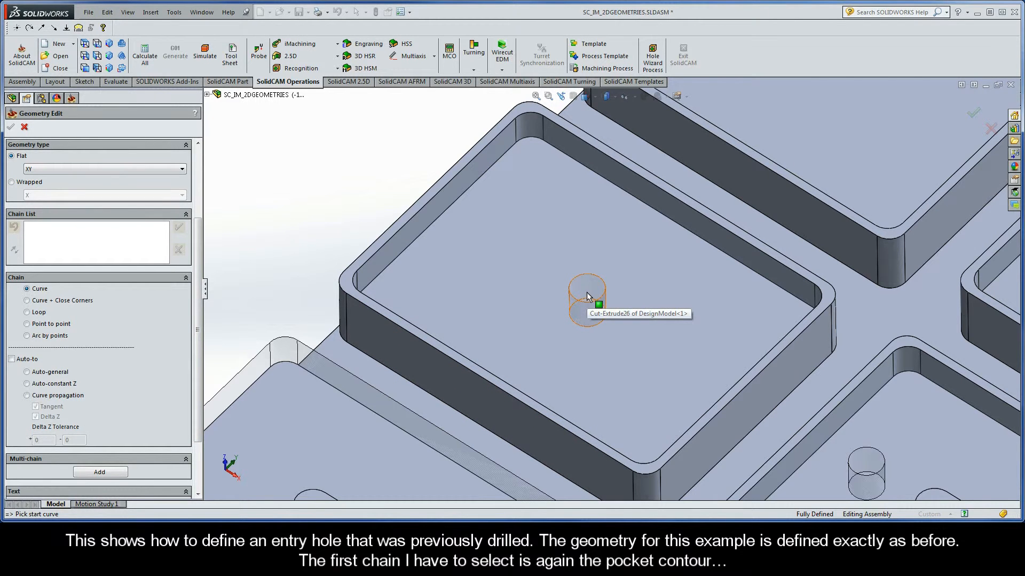
pyautogui.click(780, 286)
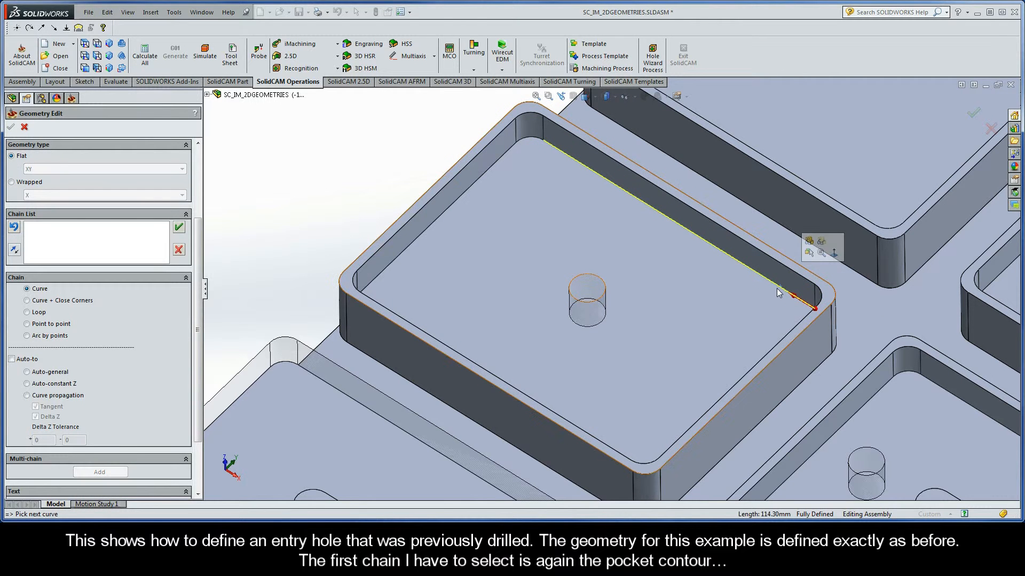
pyautogui.click(53, 386)
pyautogui.click(267, 318)
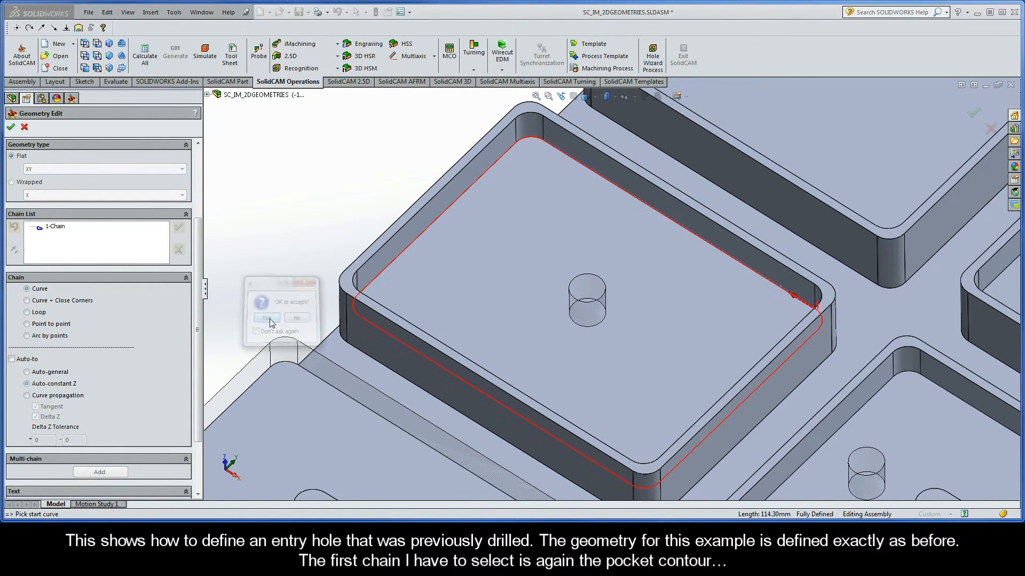
# Add the entry hole's bottom circle as the second chain, mark that chain as open, and confirm the geometry.
pyautogui.click(600, 323)
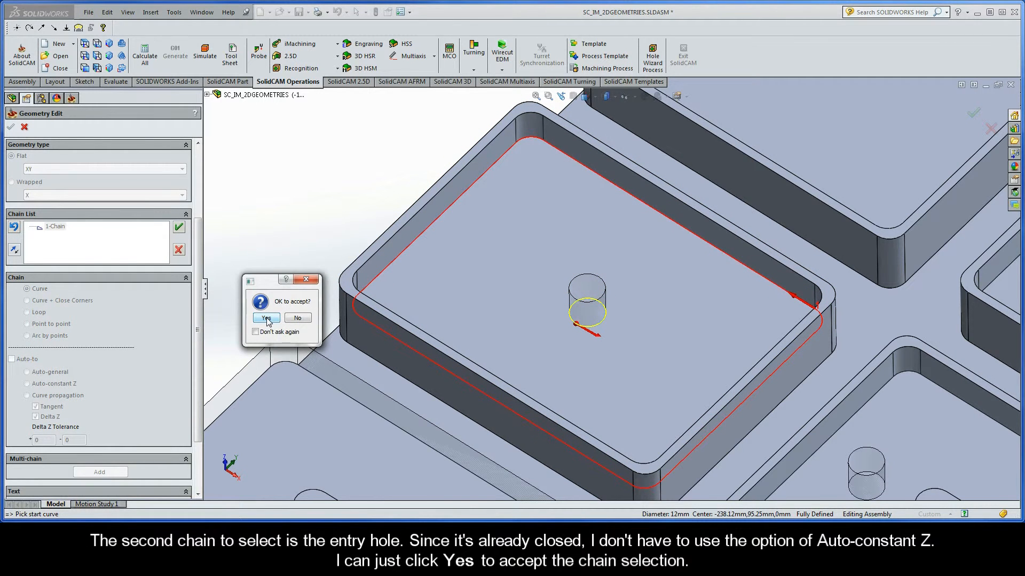
pyautogui.click(267, 319)
pyautogui.click(267, 319)
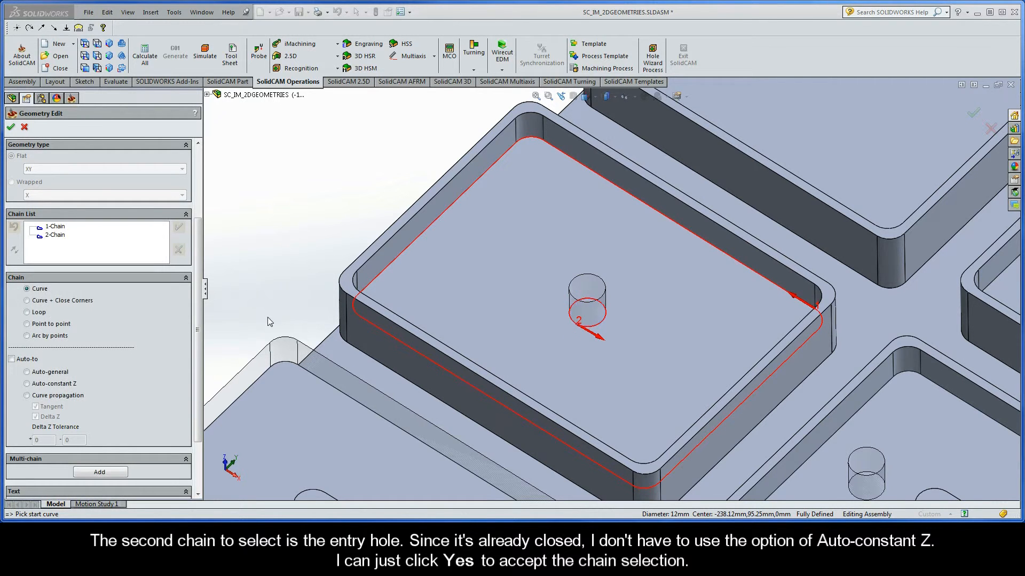
pyautogui.rightClick(66, 240)
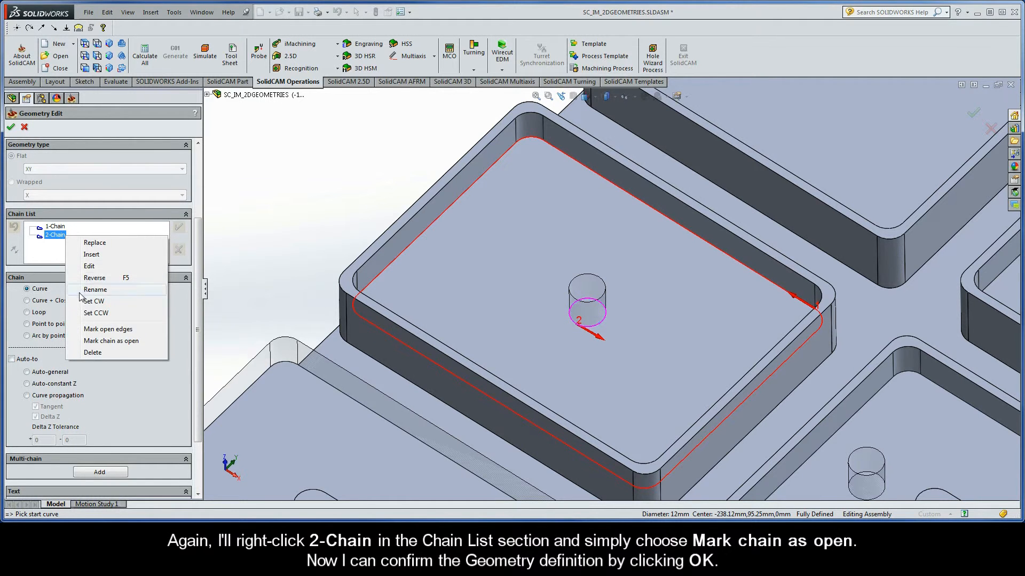
pyautogui.click(140, 341)
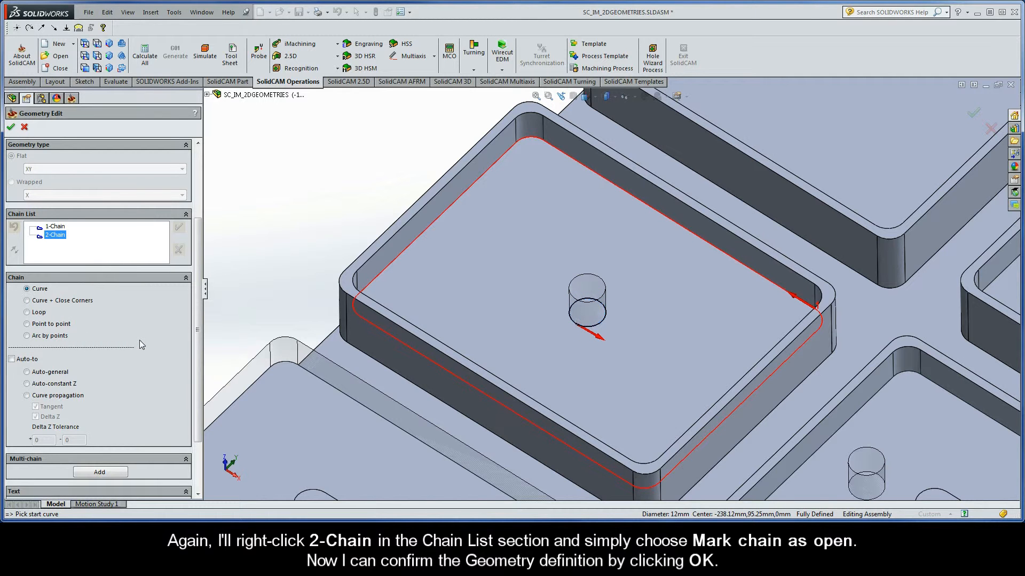
pyautogui.click(10, 127)
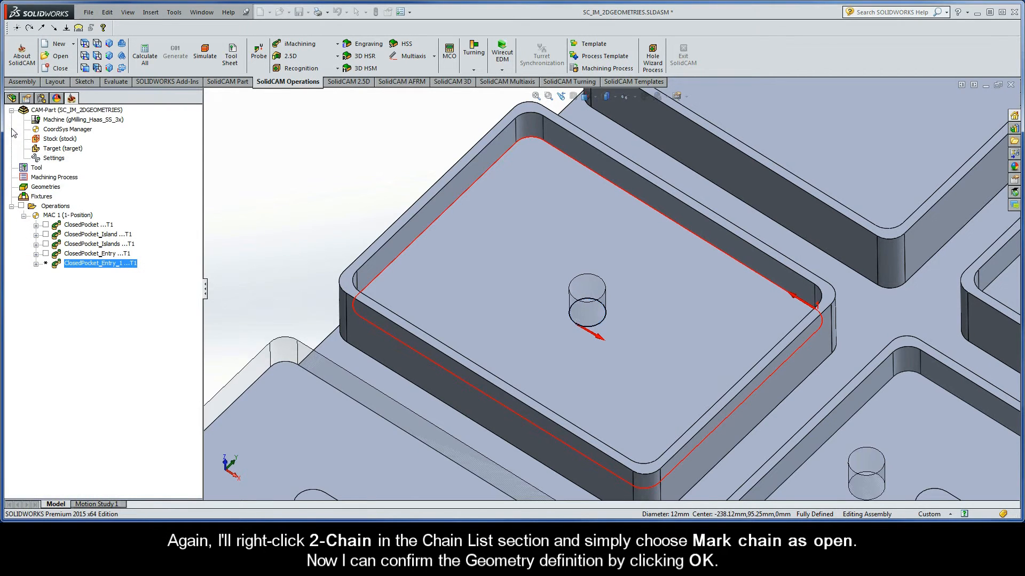
# Name the operation ClosedPocket_EntryHole, then save it and calculate its tool path.
pyautogui.doubleClick(348, 144)
pyautogui.click(348, 144)
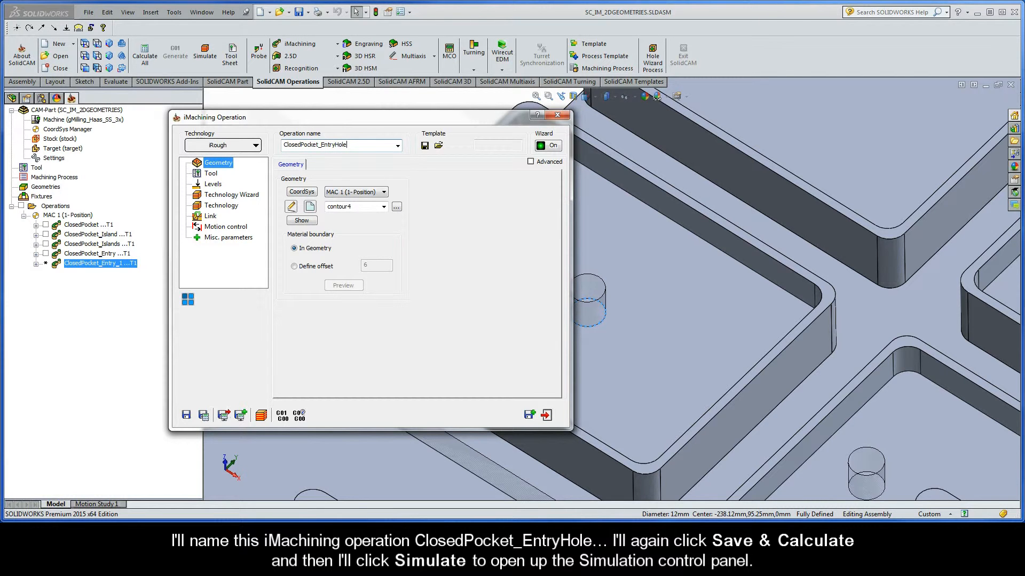
pyautogui.click(204, 416)
# Simulate the ClosedPocket_EntryHole tool path, starting at a reduced speed and raising it during playback, and exit the simulation.
pyautogui.click(260, 415)
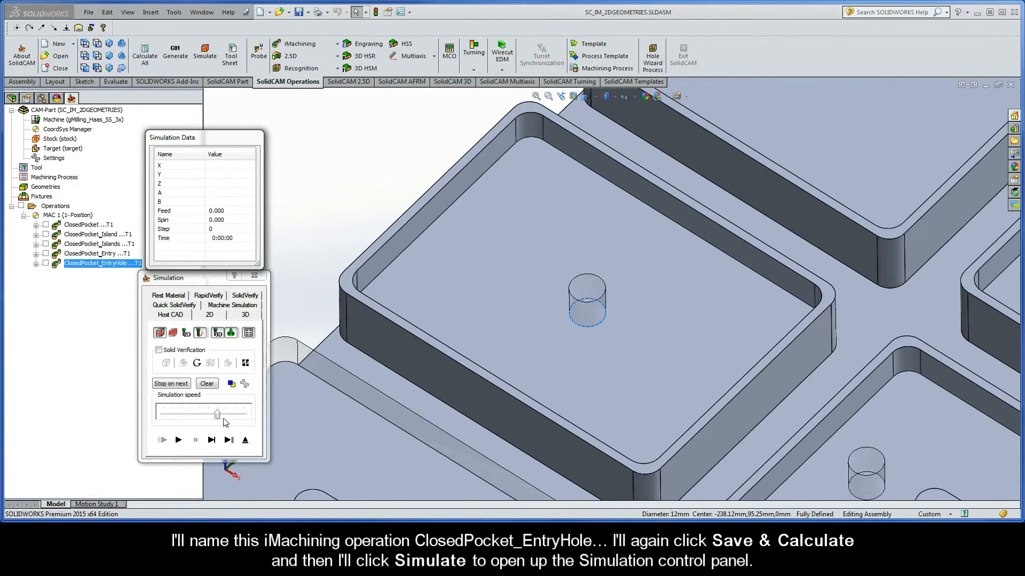
pyautogui.moveTo(218, 416); pyautogui.dragTo(199, 416)
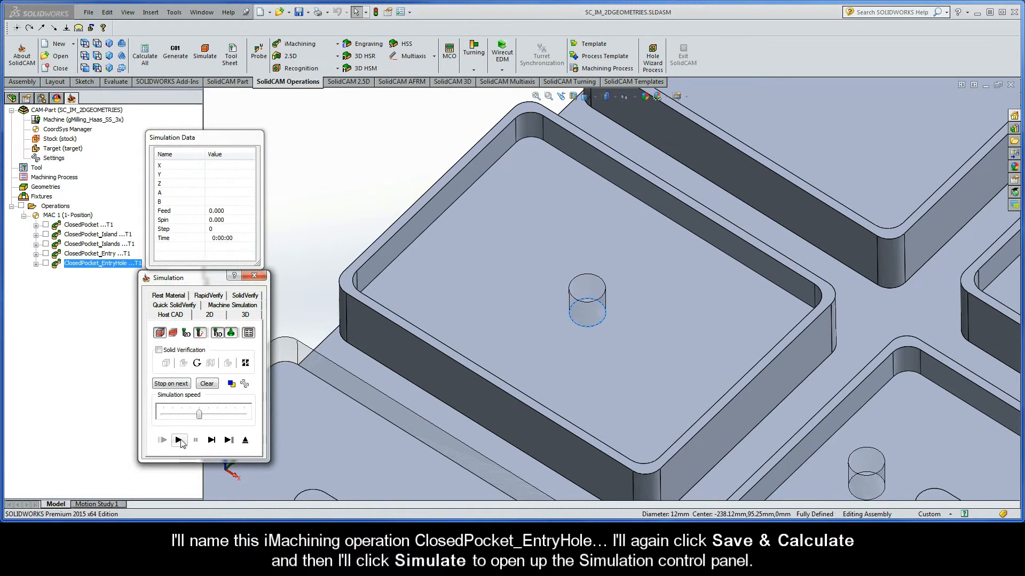
pyautogui.click(179, 440)
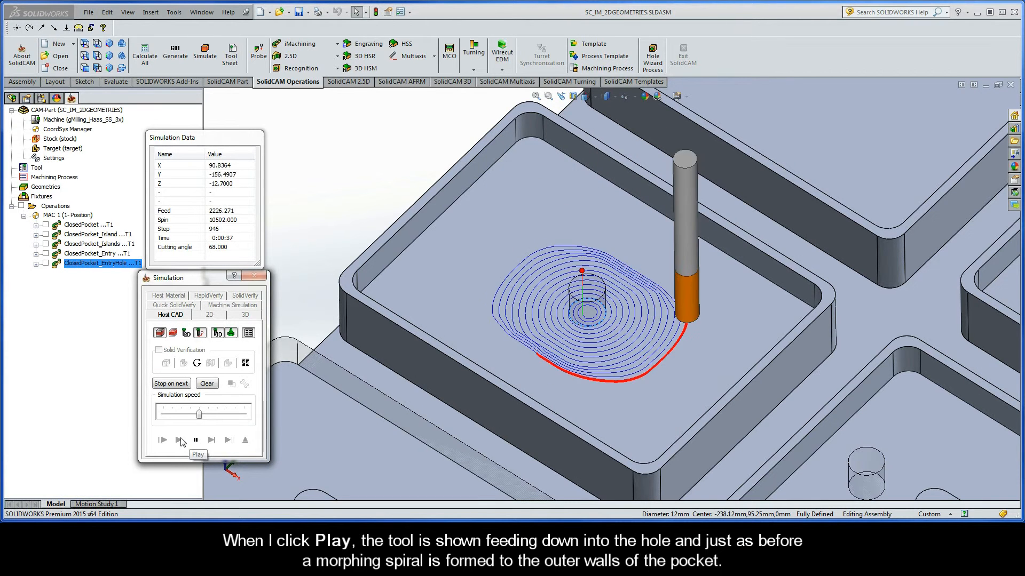
pyautogui.moveTo(199, 415); pyautogui.dragTo(217, 415)
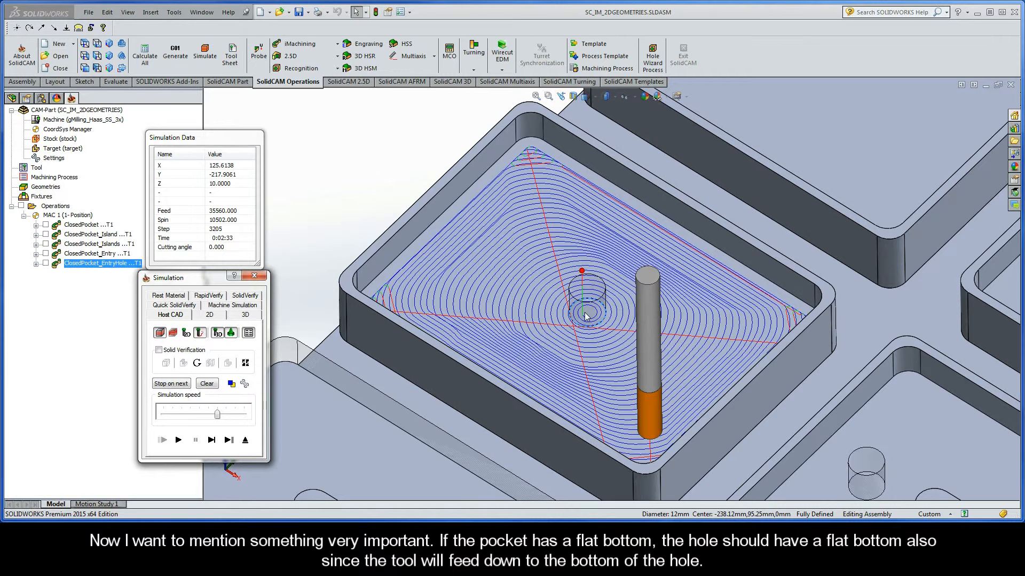
pyautogui.click(245, 441)
# Save and copy ClosedPocket_EntryHole, and in a new geometry chain the outer contour of the pocket with one island and an entry hole using Auto-constant Z.
pyautogui.click(530, 416)
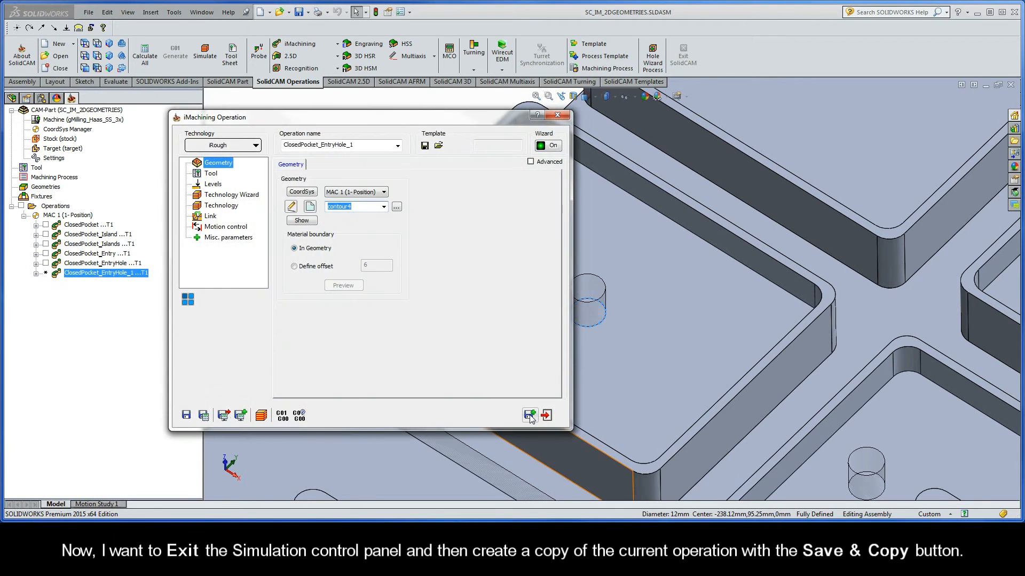
pyautogui.click(311, 208)
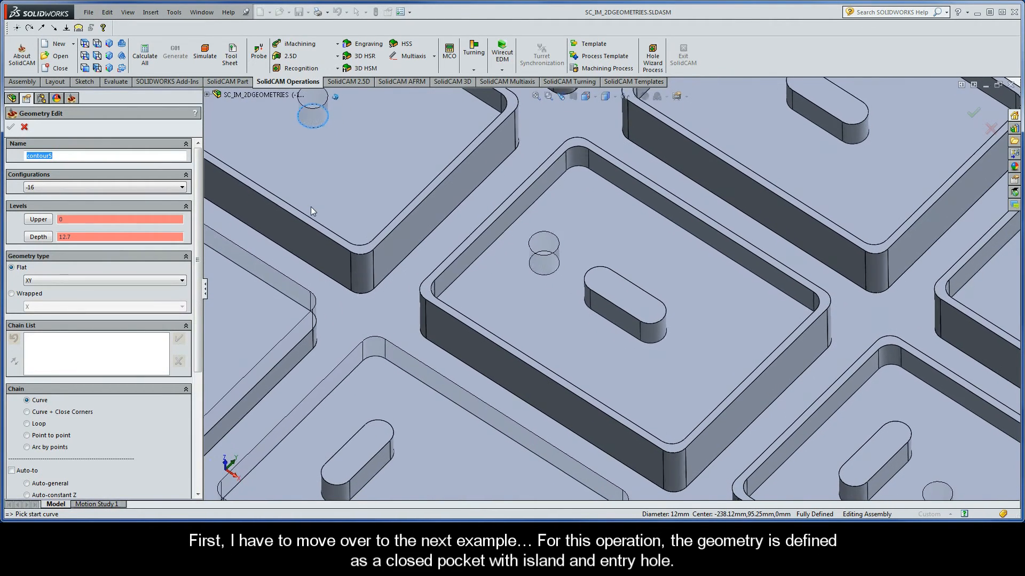
pyautogui.moveTo(198, 260); pyautogui.dragTo(199, 325)
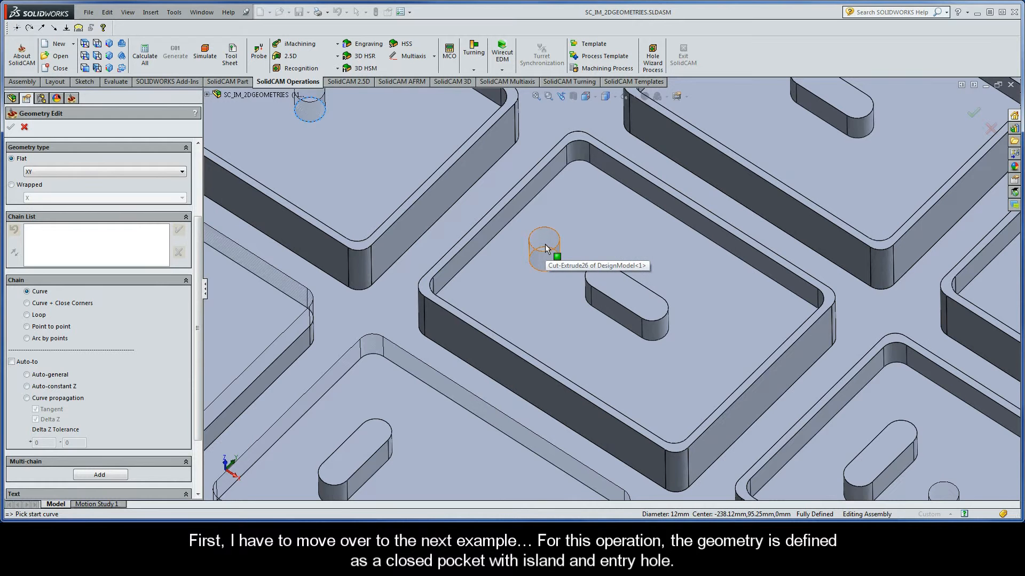
pyautogui.scroll(-1, 545, 244)
pyautogui.scroll(-1, 545, 245)
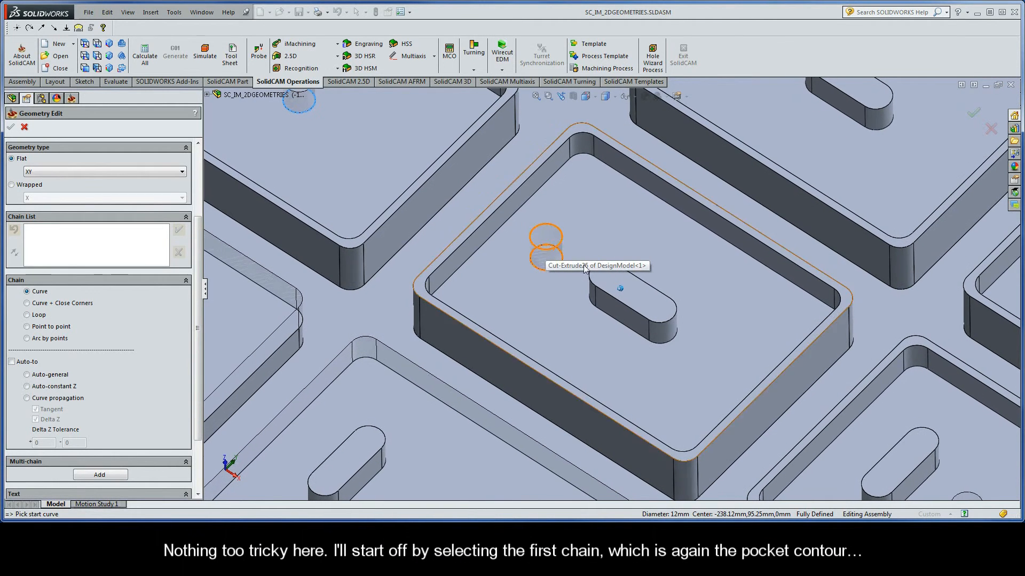
pyautogui.click(800, 292)
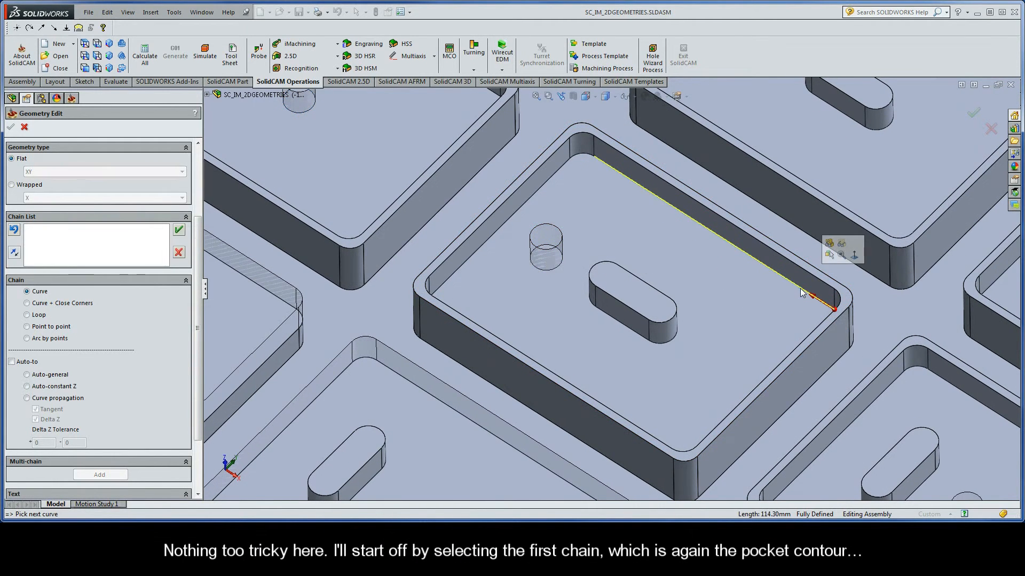
pyautogui.click(53, 386)
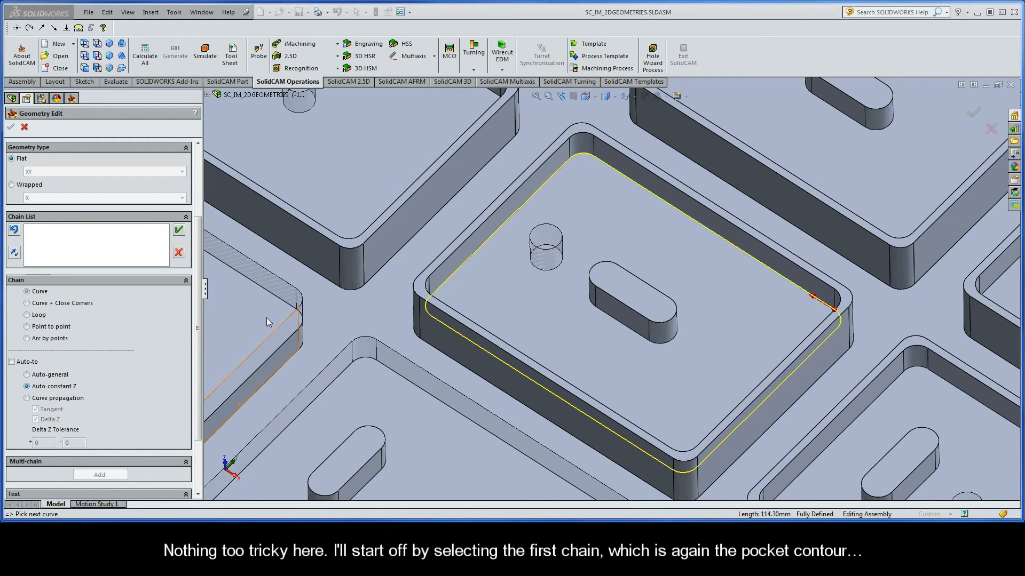
pyautogui.click(265, 317)
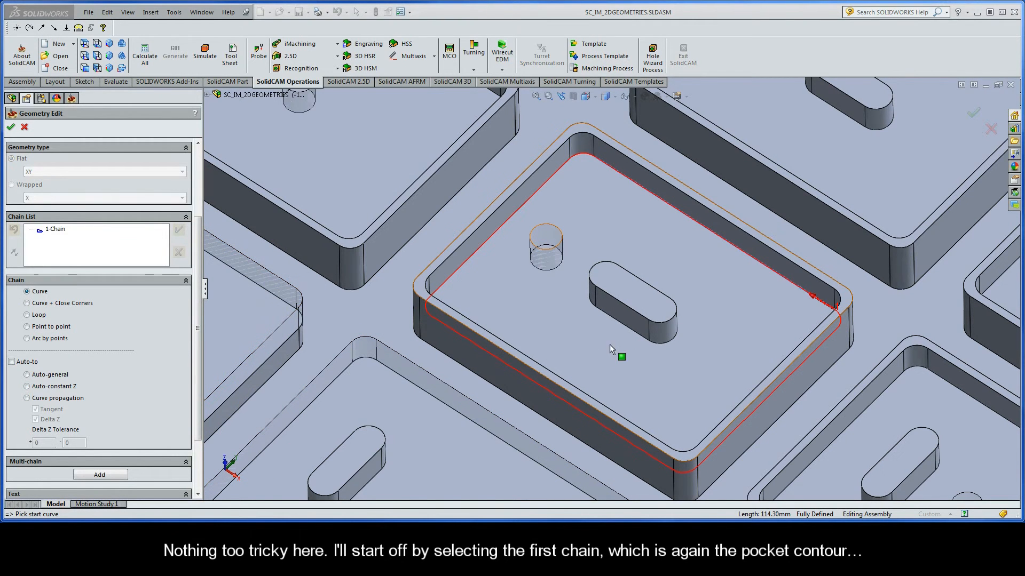
# Add the slot-shaped island's base contour as the second chain using Auto-constant Z.
pyautogui.click(636, 336)
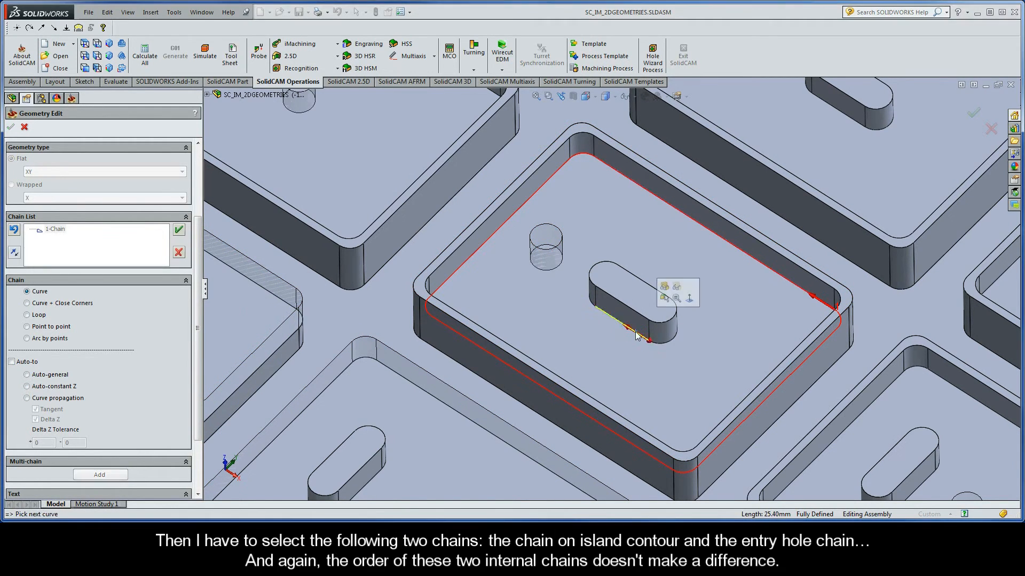
pyautogui.click(53, 386)
pyautogui.click(266, 318)
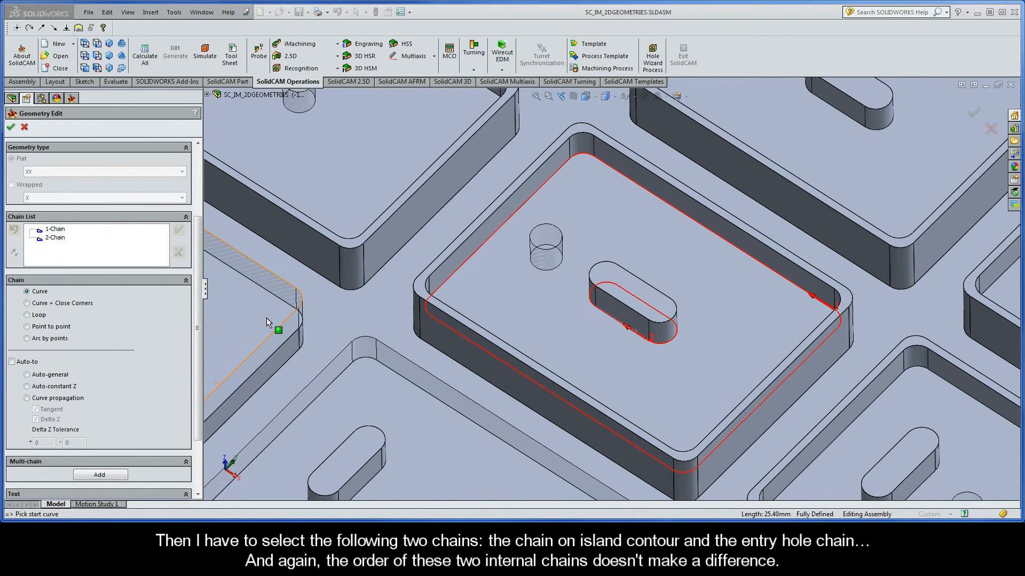
# Add the entry hole's base circle as the third chain, mark that chain as open, and confirm the geometry.
pyautogui.click(558, 265)
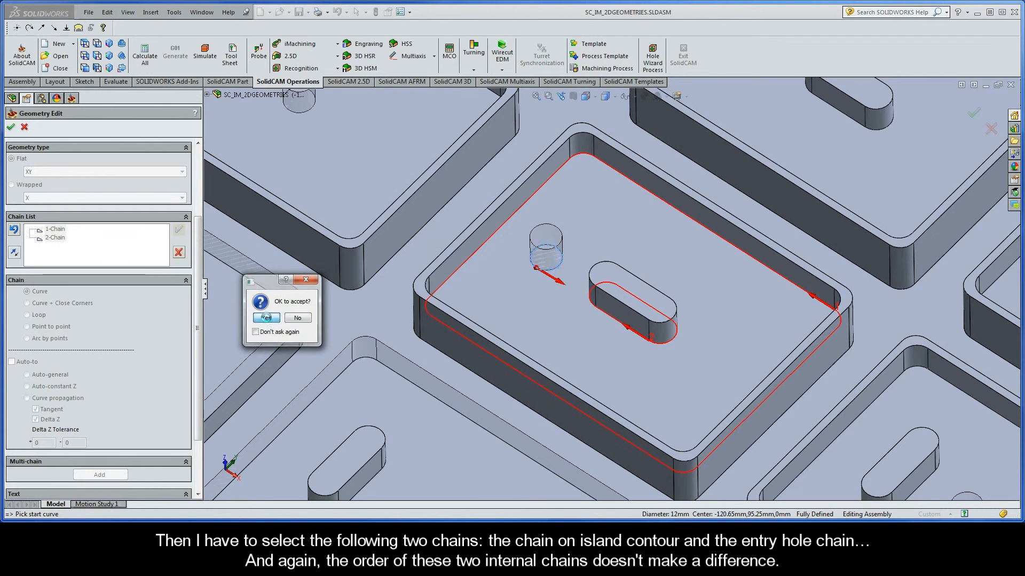
pyautogui.click(266, 318)
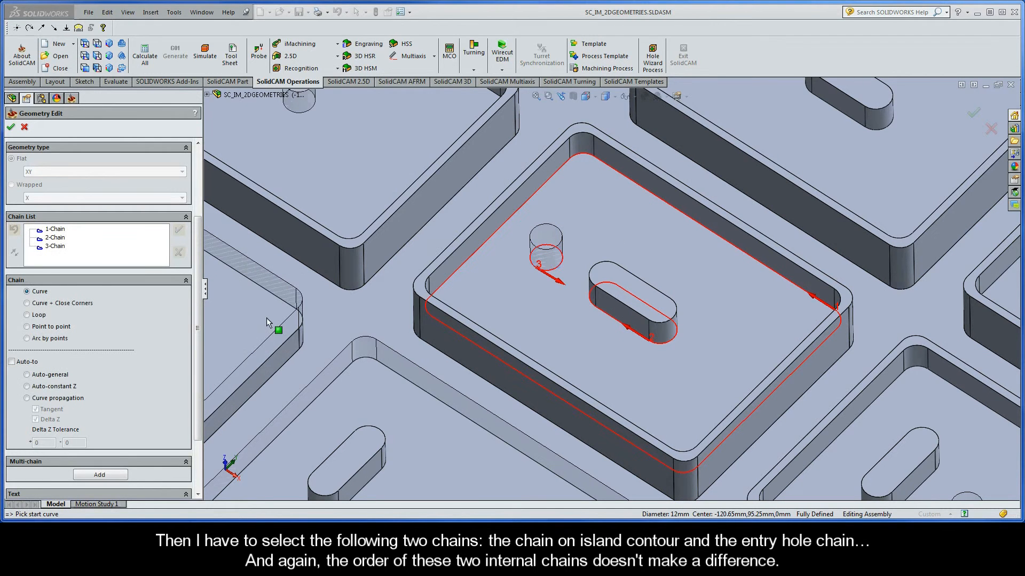
pyautogui.rightClick(59, 249)
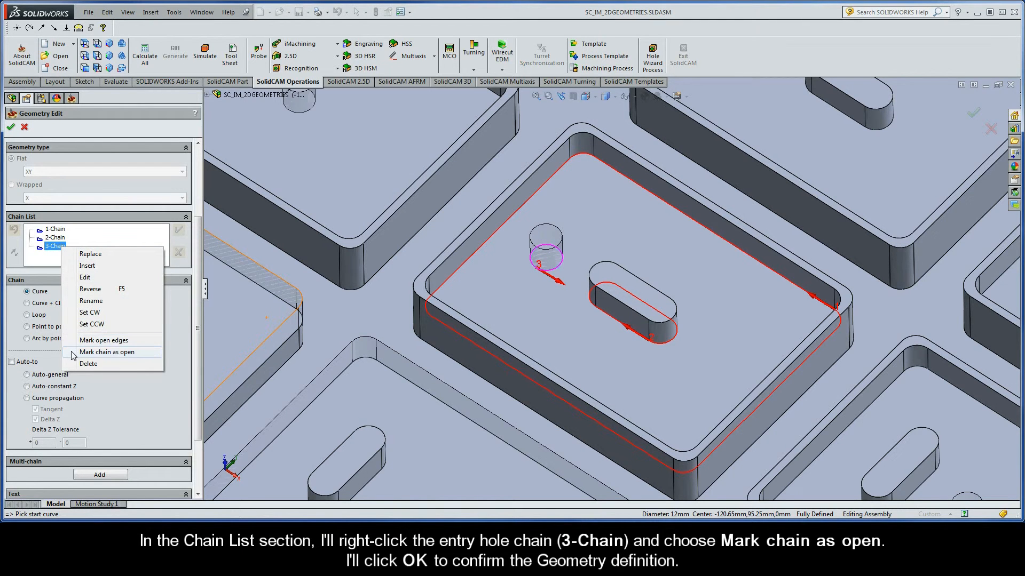
pyautogui.click(136, 353)
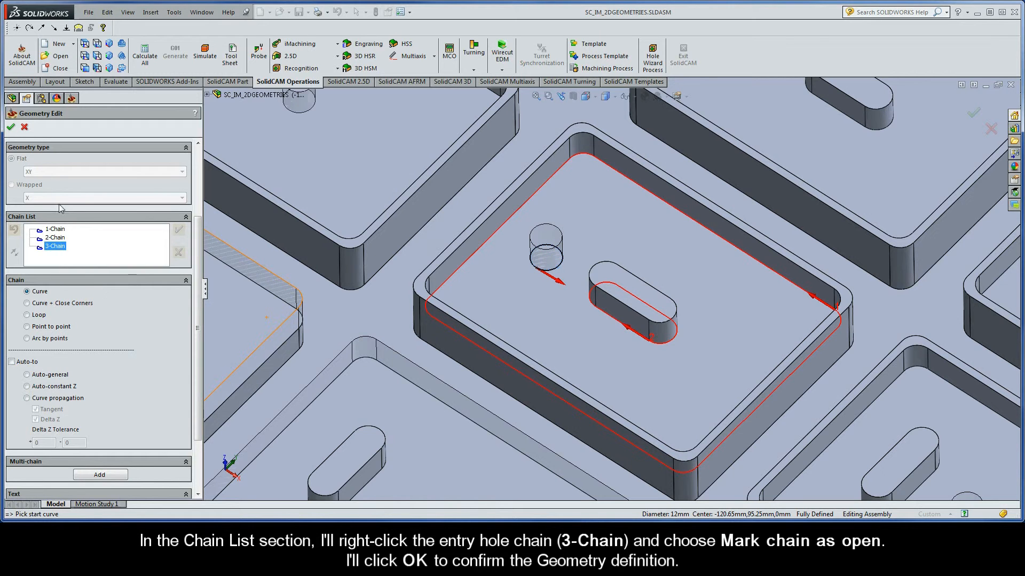
pyautogui.click(12, 128)
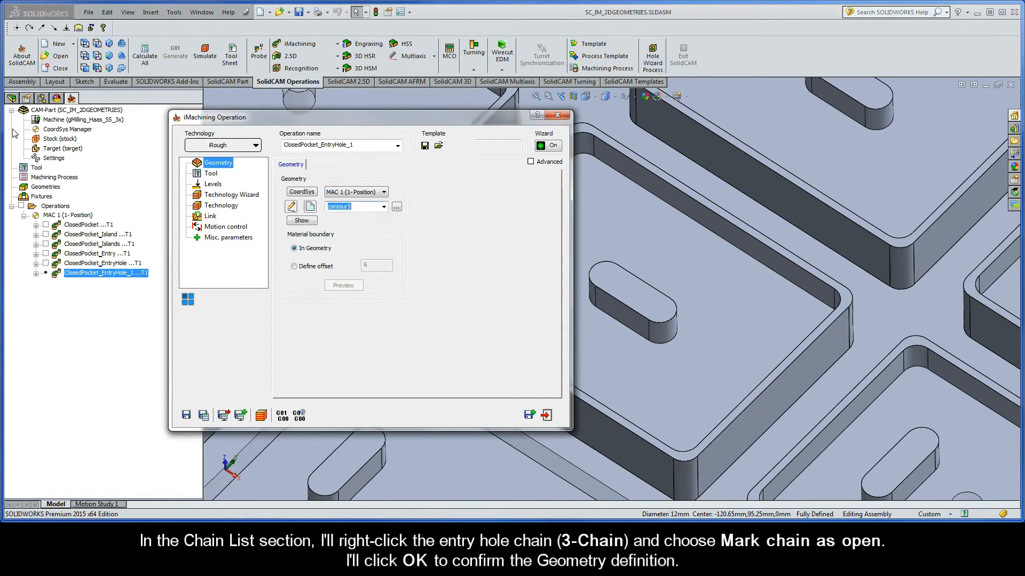
# Name the operation ClosedPocket_Island_EntryHole, then save it and calculate its tool path.
pyautogui.click(358, 148)
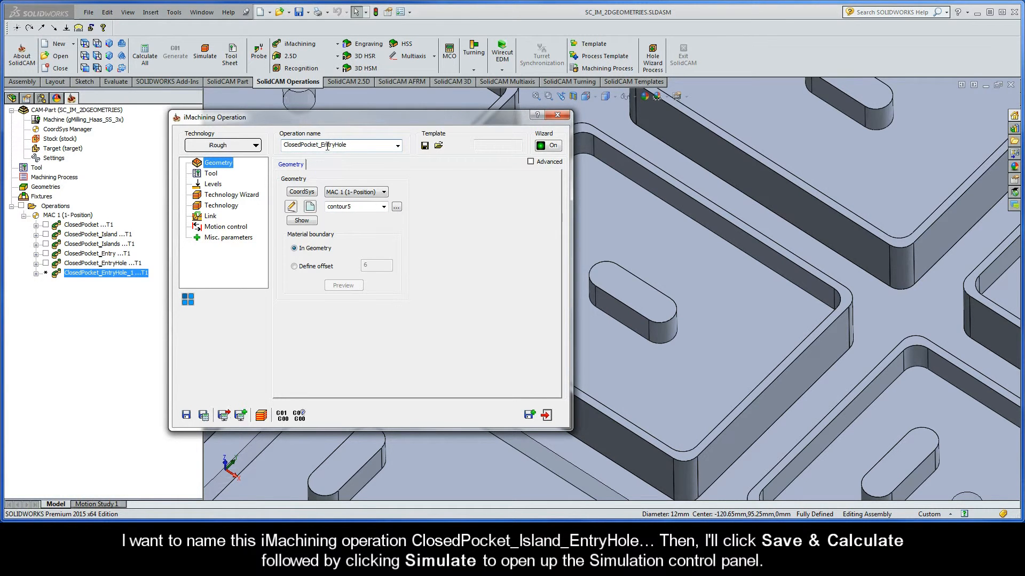
pyautogui.write('Island_')
pyautogui.click(203, 416)
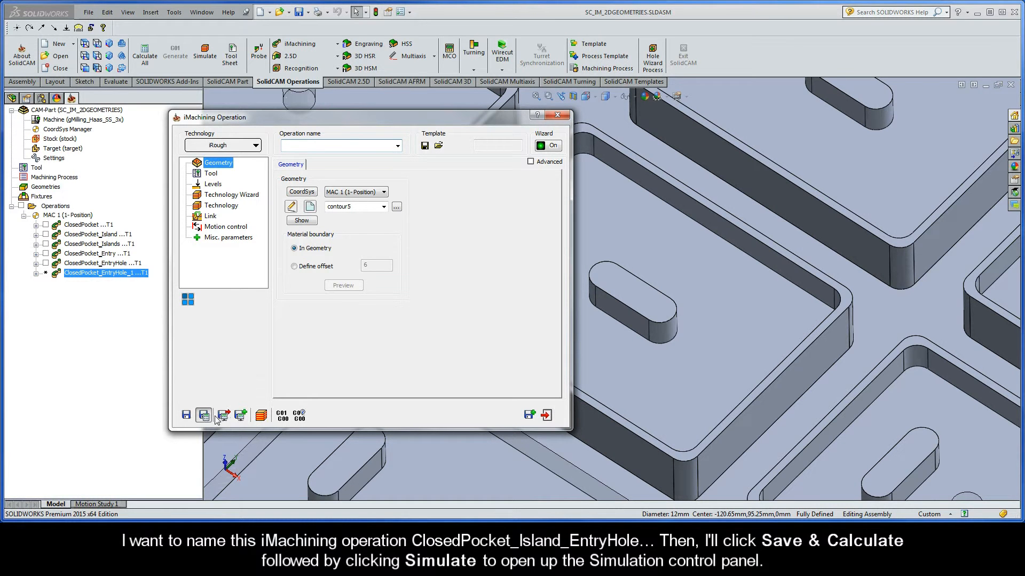
# Simulate the ClosedPocket_Island_EntryHole tool path, starting at a reduced speed and raising it during playback, and exit the simulation.
pyautogui.click(261, 416)
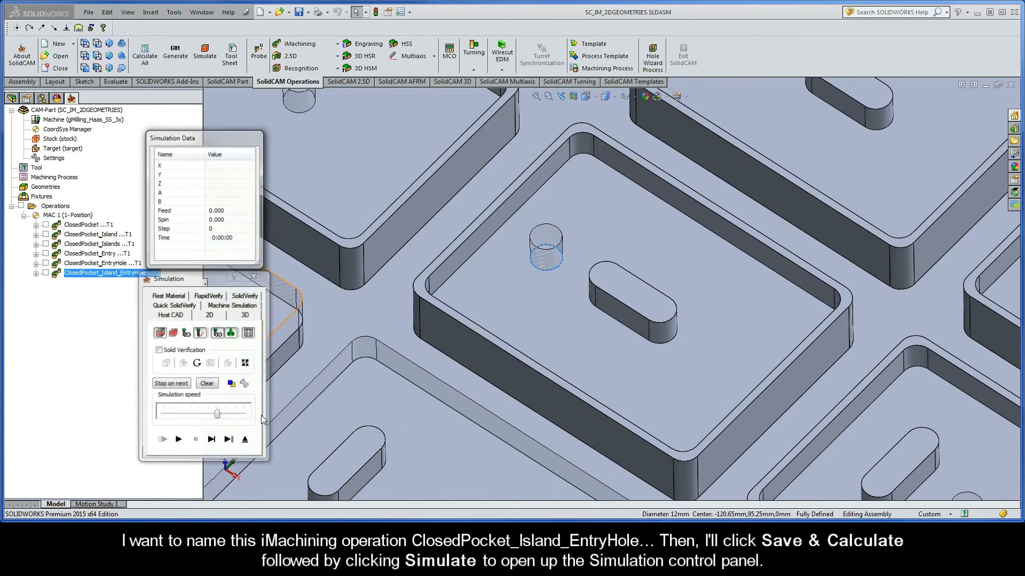
pyautogui.moveTo(220, 415); pyautogui.dragTo(204, 415)
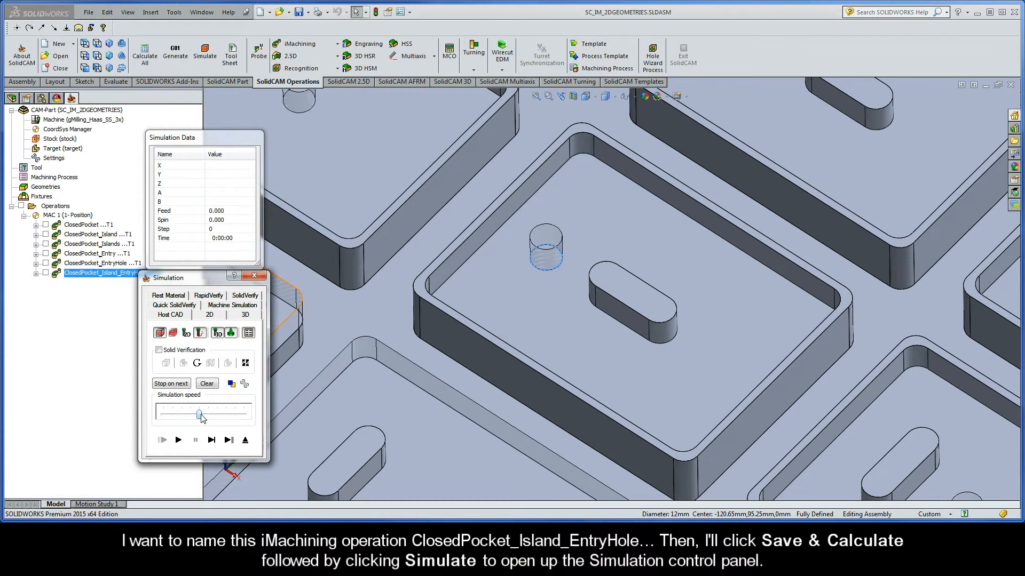
pyautogui.click(179, 440)
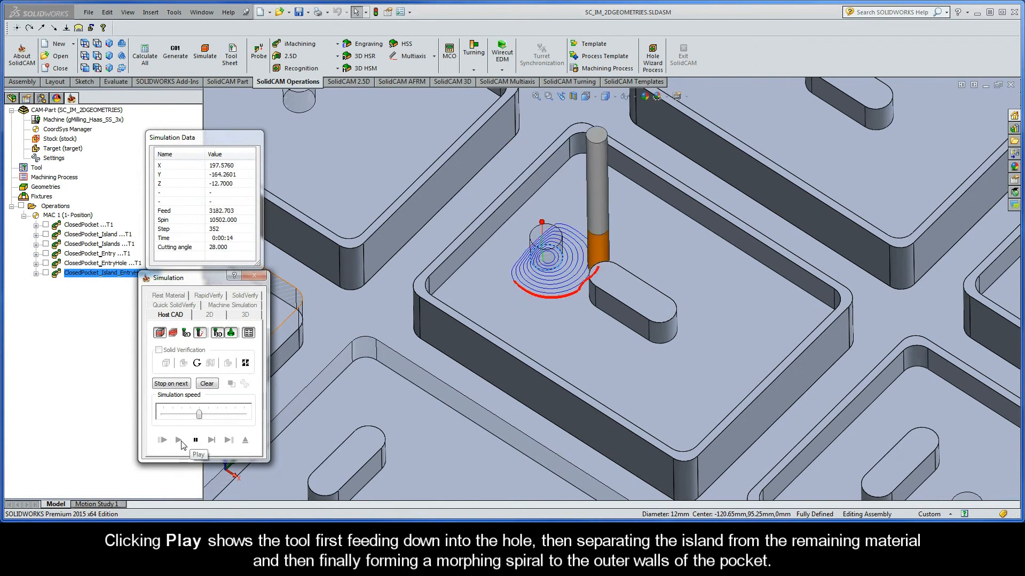
pyautogui.moveTo(199, 415); pyautogui.dragTo(218, 415)
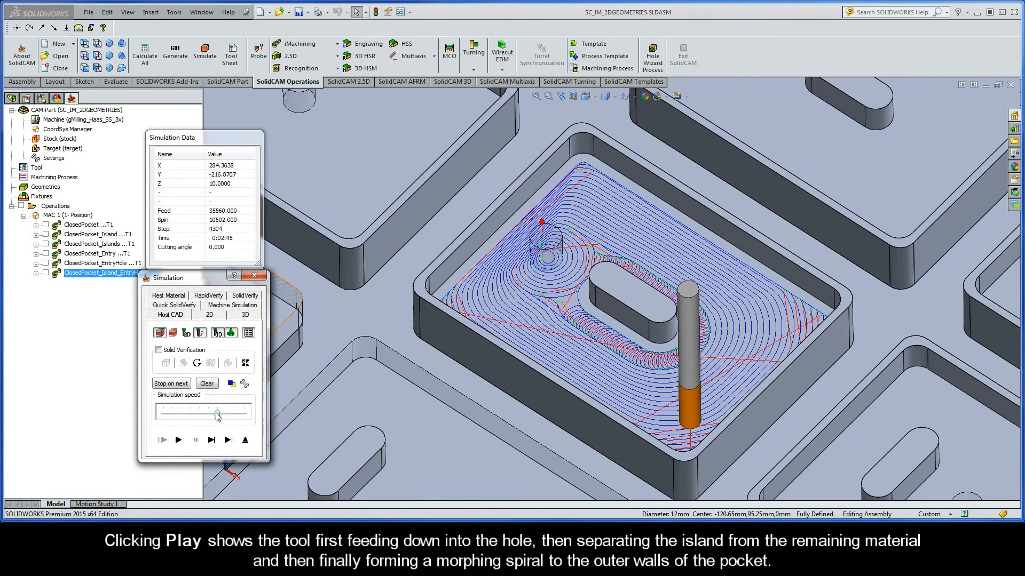
pyautogui.click(245, 441)
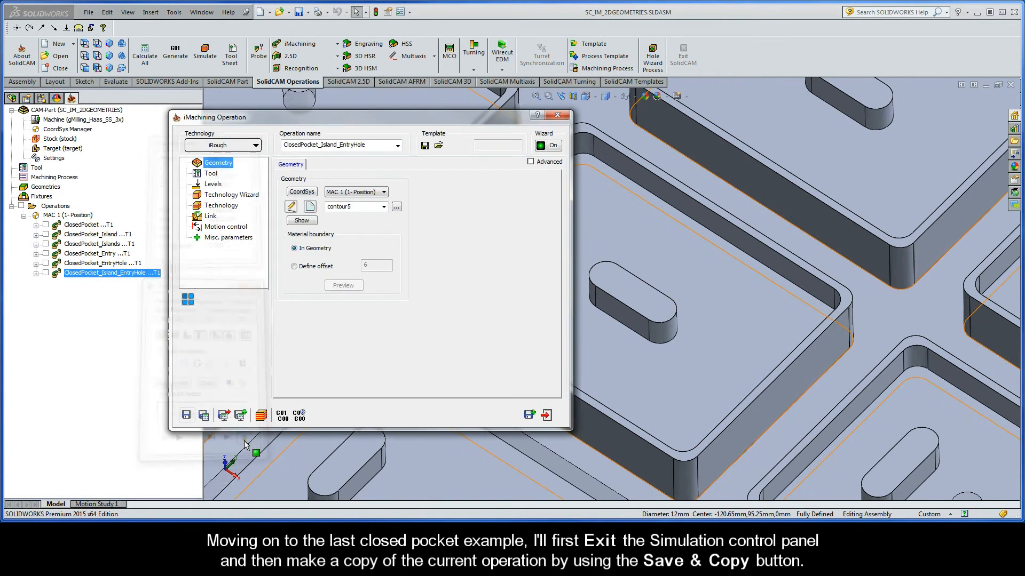
# Save and copy ClosedPocket_Island_EntryHole, and in a new geometry chain the outer contour of the pocket with two islands and an entry hole using Auto-constant Z.
pyautogui.click(531, 416)
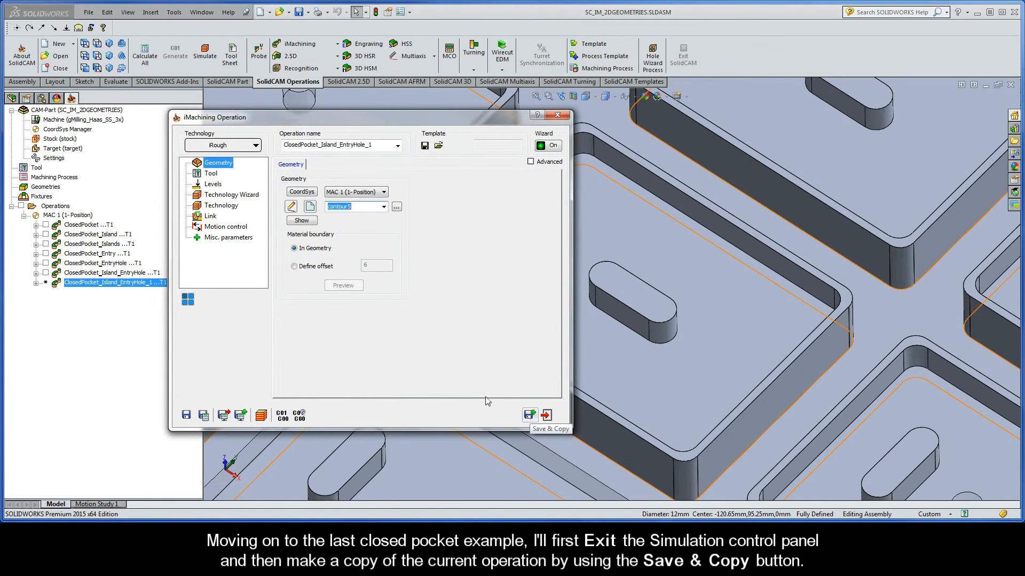
pyautogui.click(311, 207)
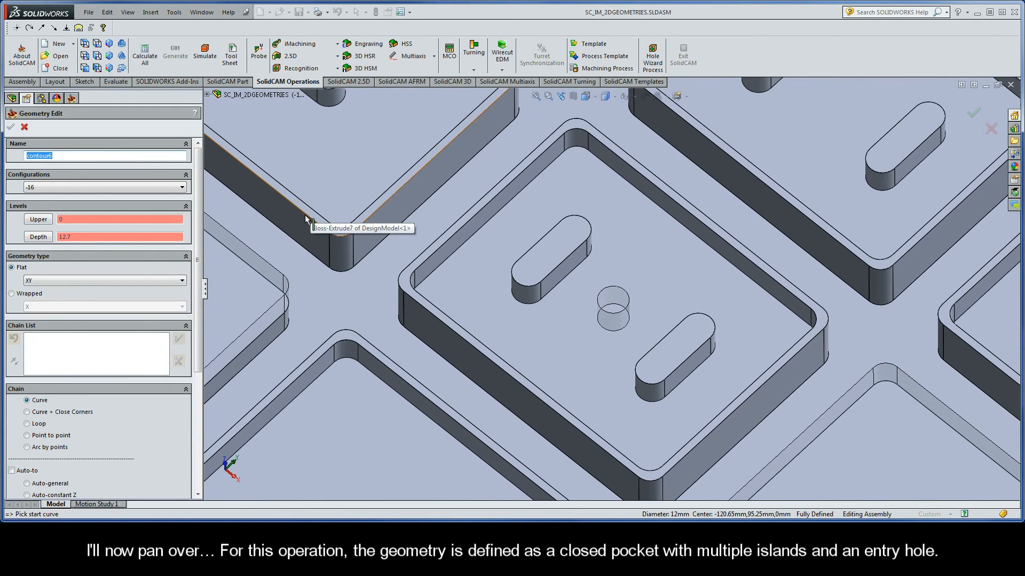
pyautogui.scroll(-2, 202, 283)
pyautogui.scroll(-2, 201, 283)
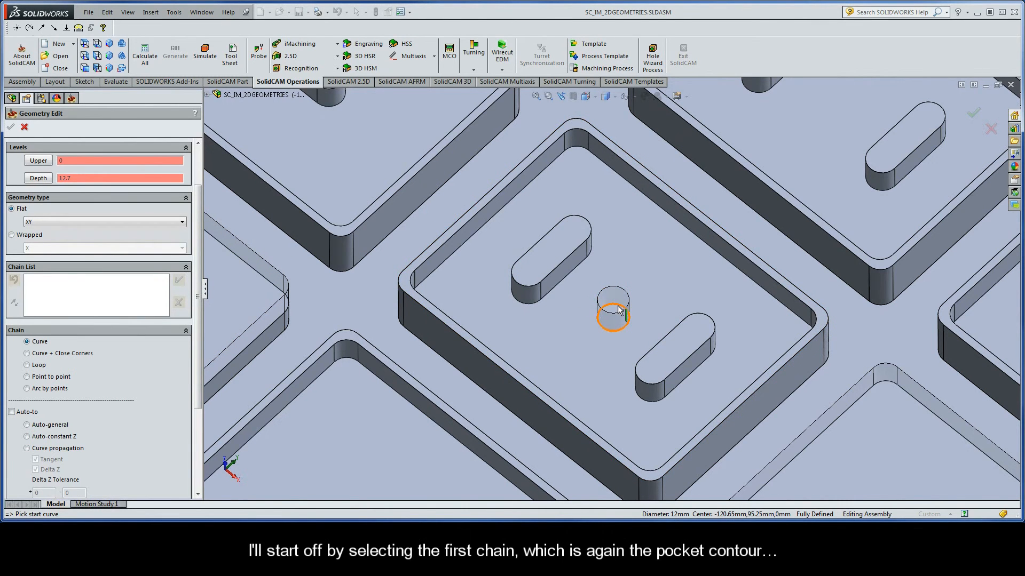
pyautogui.click(784, 303)
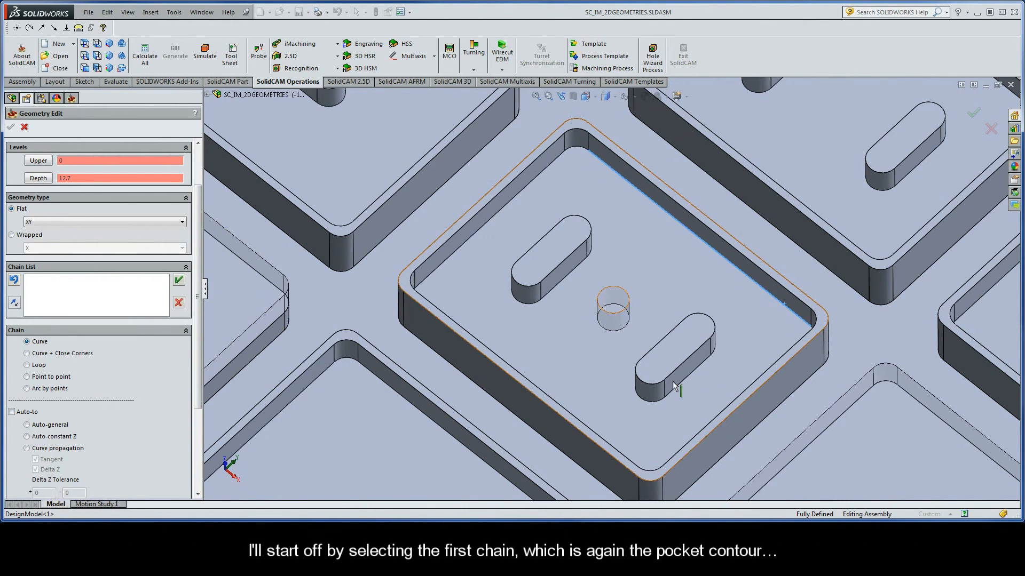
pyautogui.click(57, 438)
pyautogui.click(267, 319)
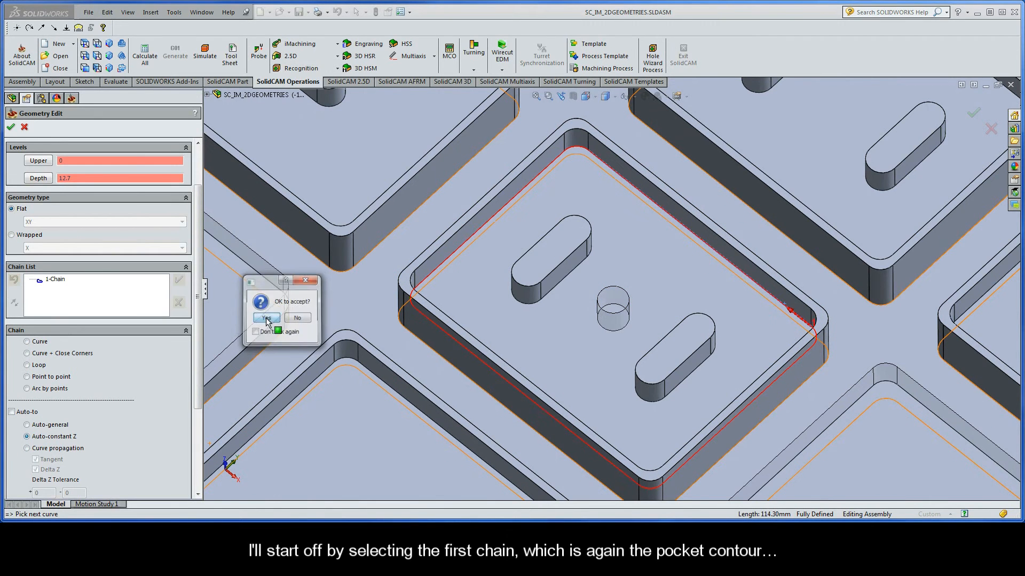
# Add the base contours of both slot-shaped islands as the second and third chains using Auto-constant Z.
pyautogui.click(570, 273)
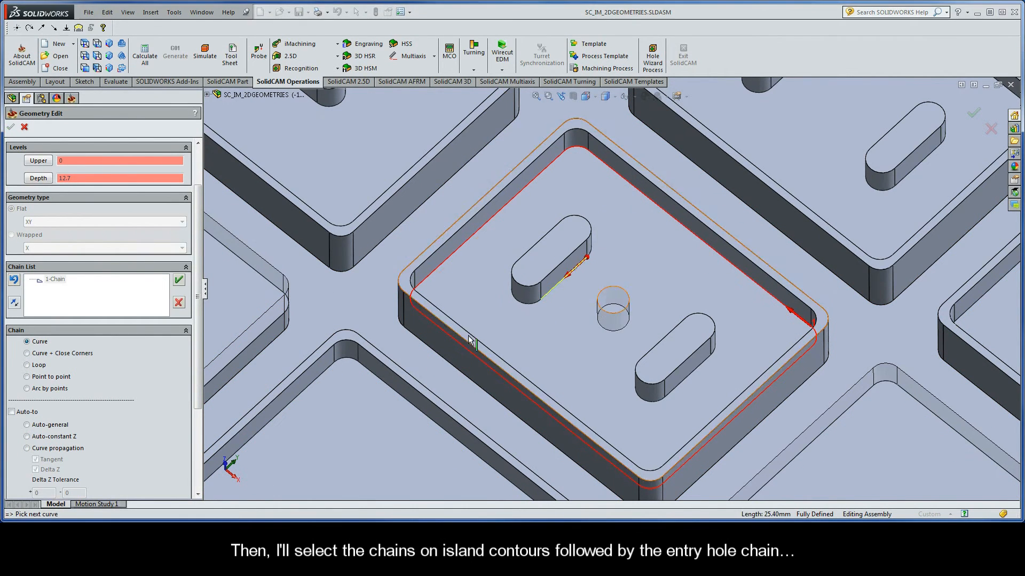
pyautogui.click(69, 437)
pyautogui.click(267, 318)
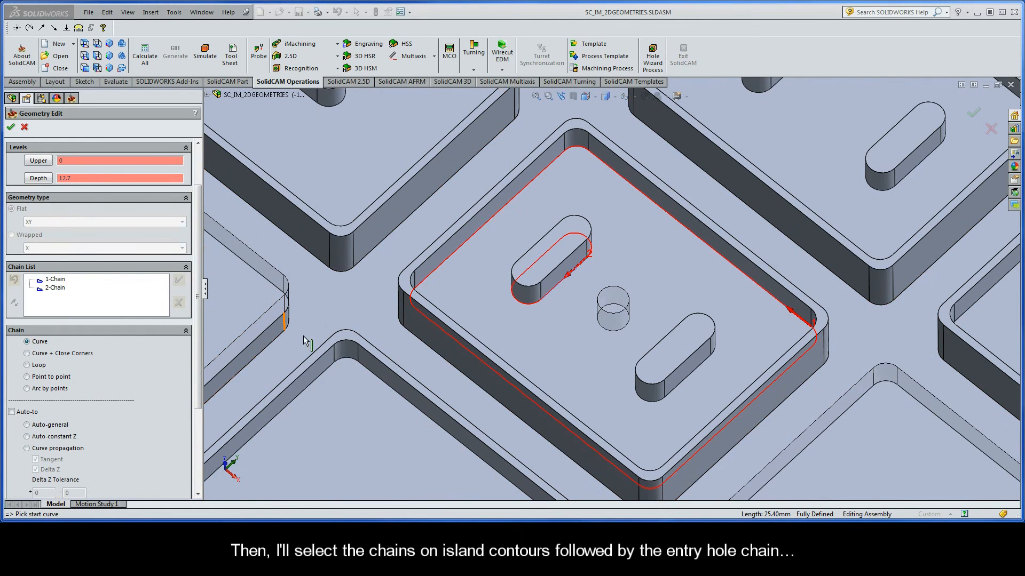
pyautogui.click(702, 367)
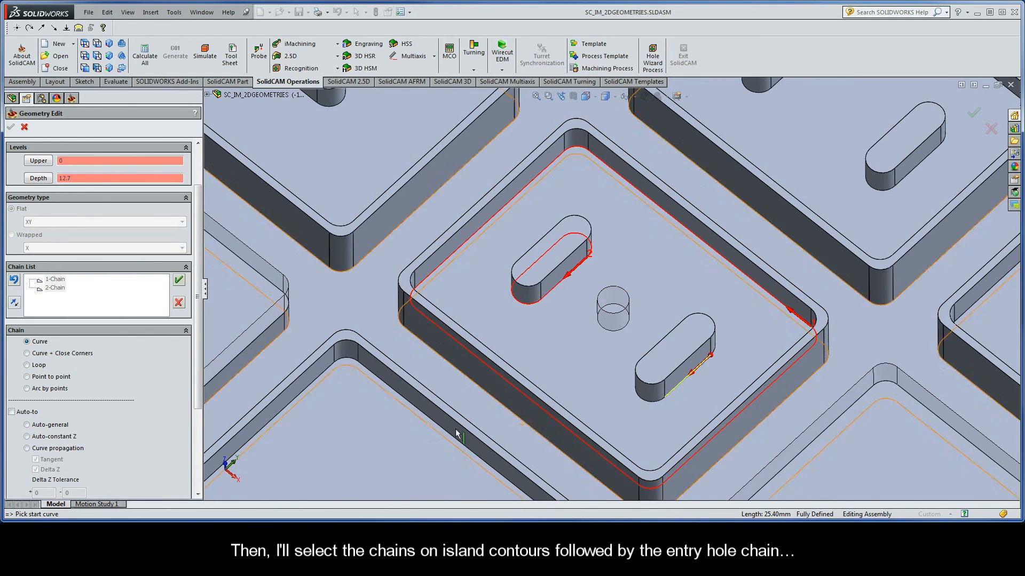
pyautogui.click(74, 436)
pyautogui.click(267, 319)
# Add the base circle of the entry hole between the islands as the fourth chain, mark it as open, and confirm the geometry.
pyautogui.click(622, 335)
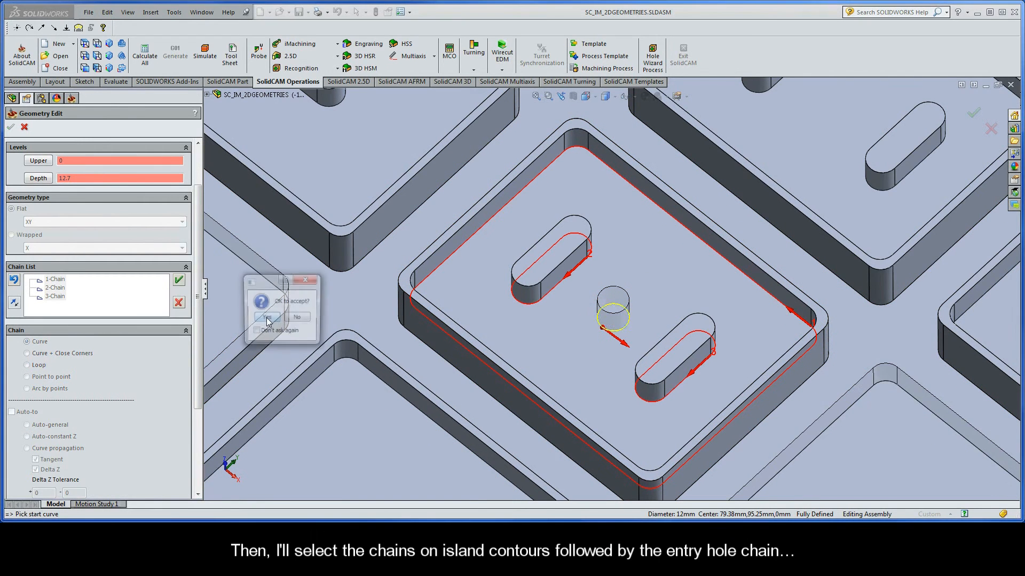
pyautogui.click(267, 319)
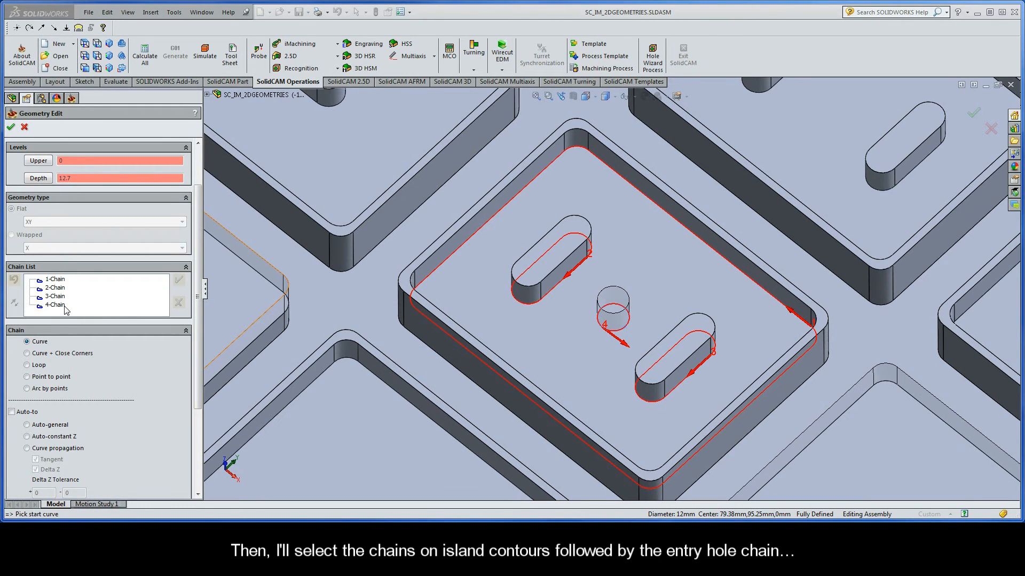
pyautogui.rightClick(66, 310)
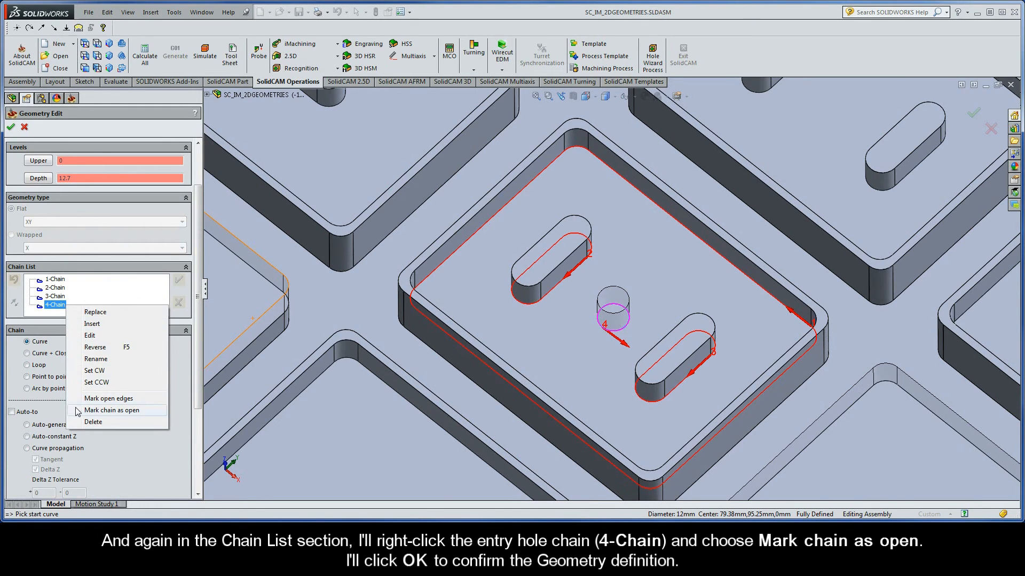
pyautogui.click(136, 411)
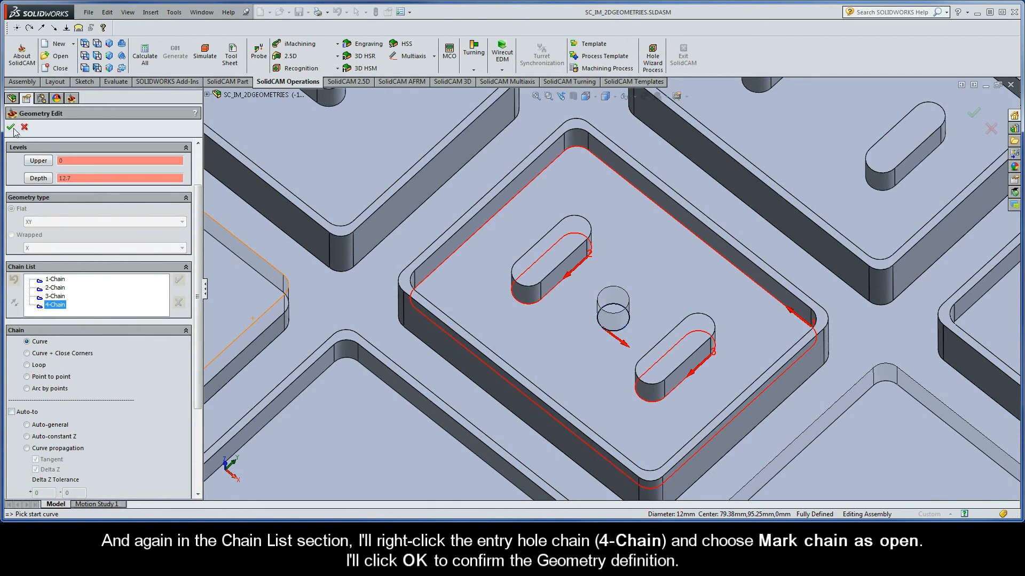
pyautogui.click(11, 127)
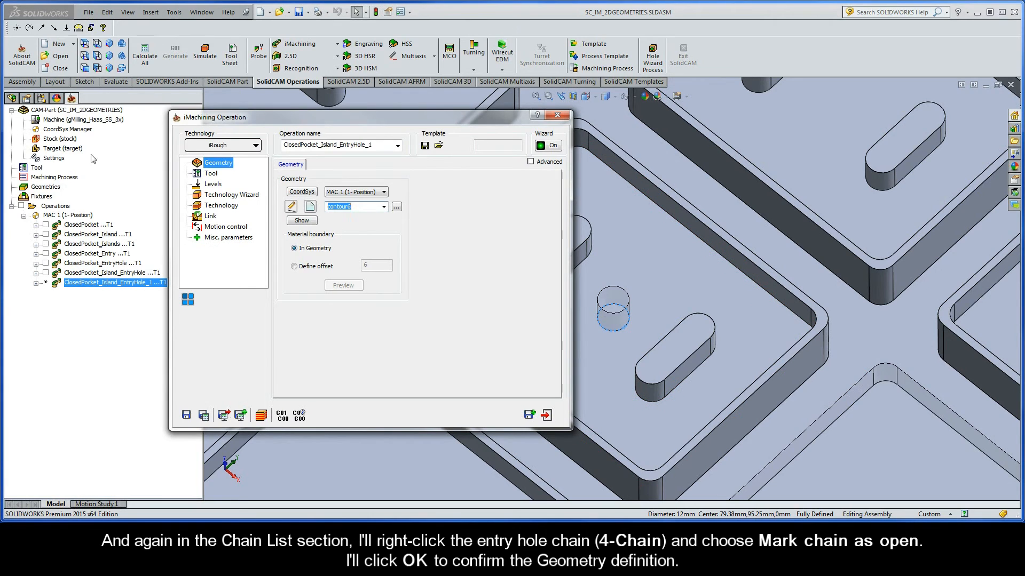
# Name the operation ClosedPocket_Islands_EntryHole, then save it and calculate its tool path.
pyautogui.doubleClick(377, 144)
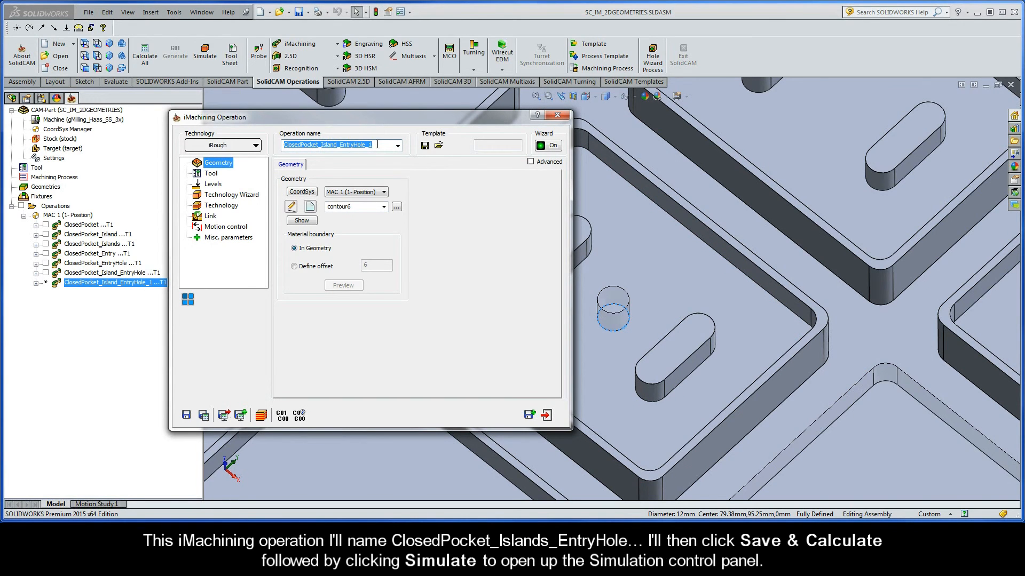
pyautogui.click(376, 145)
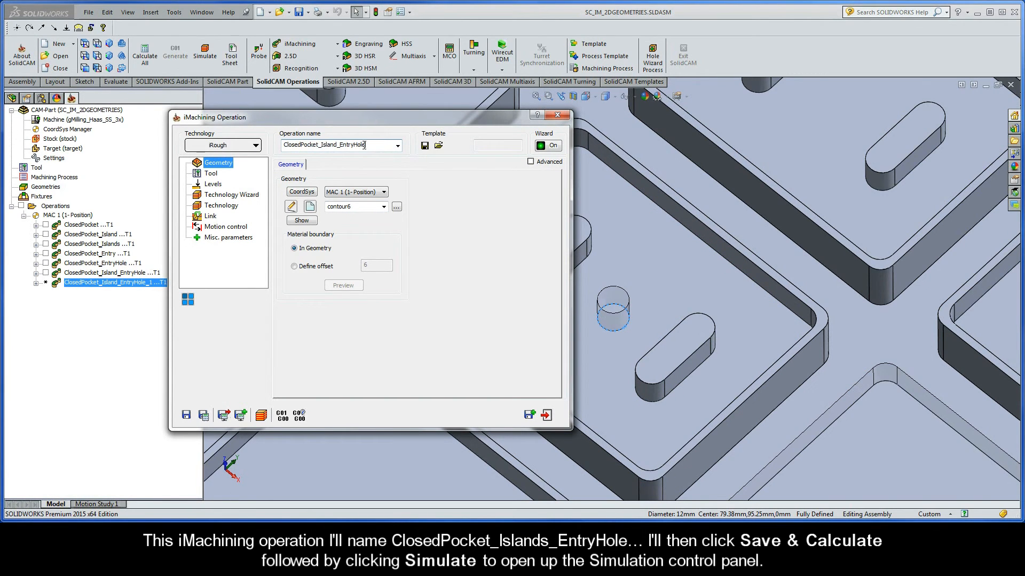
pyautogui.write('s')
pyautogui.click(204, 415)
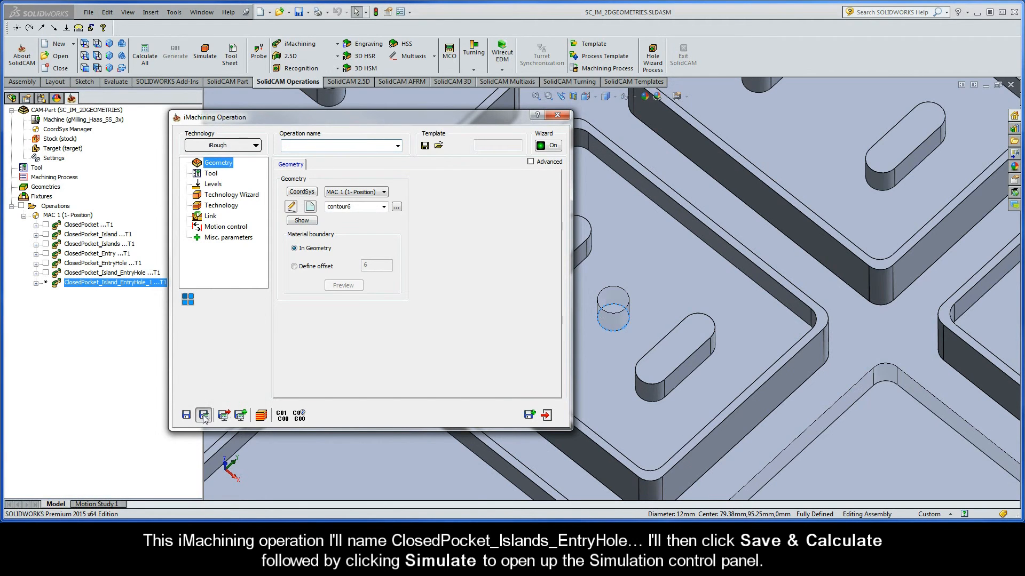
# Simulate the ClosedPocket_Islands_EntryHole tool path, starting slower and raising the speed during playback, and exit both the simulation and the operation.
pyautogui.click(261, 416)
pyautogui.moveTo(217, 418); pyautogui.dragTo(199, 415)
pyautogui.click(179, 440)
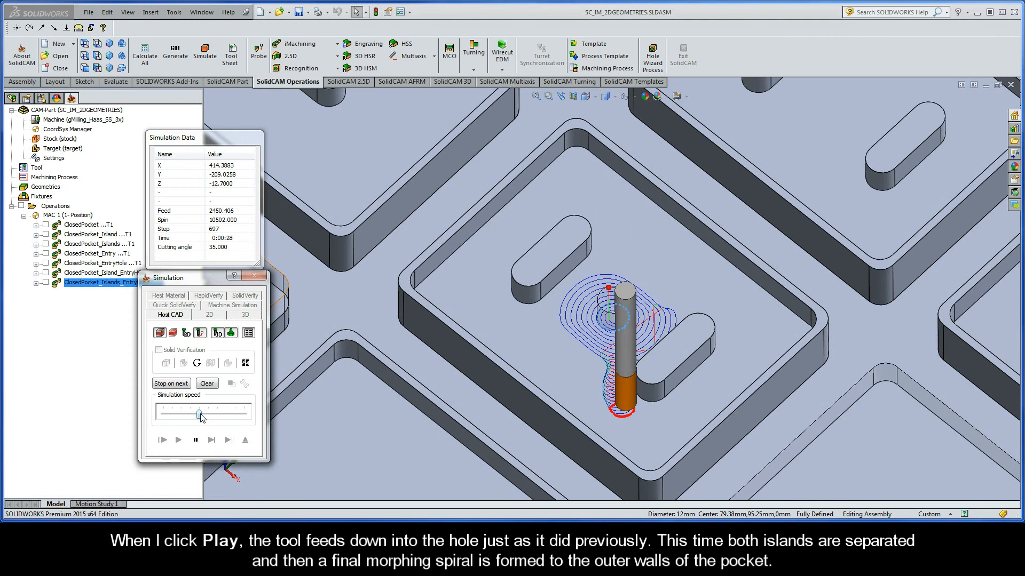
pyautogui.moveTo(201, 418); pyautogui.dragTo(217, 418)
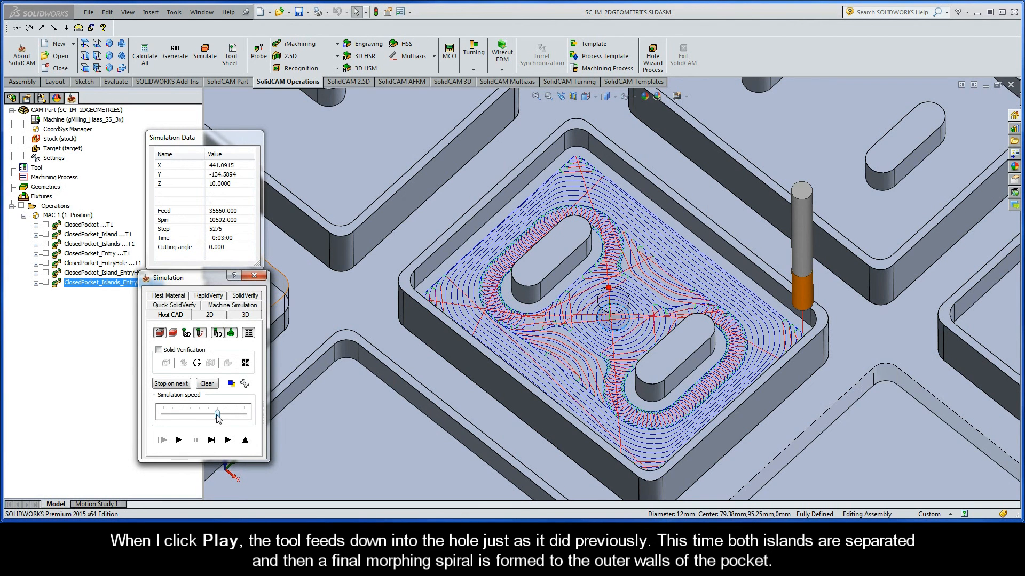
pyautogui.click(245, 440)
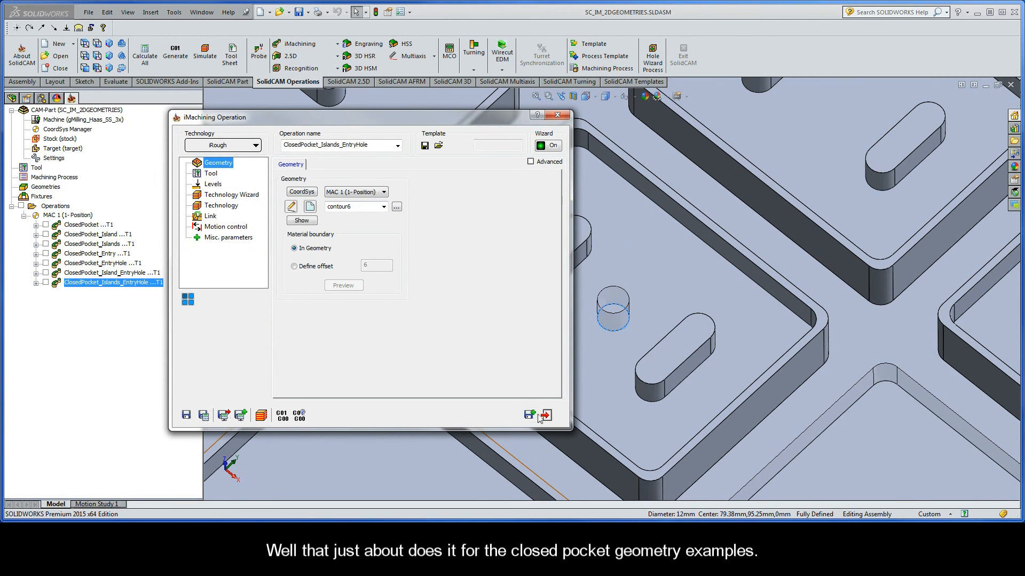
pyautogui.click(546, 415)
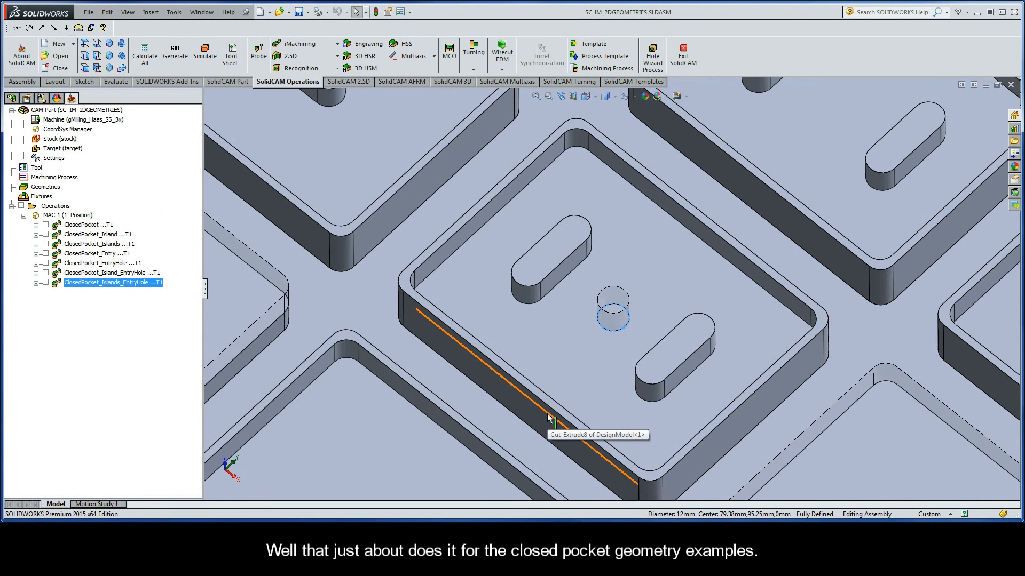